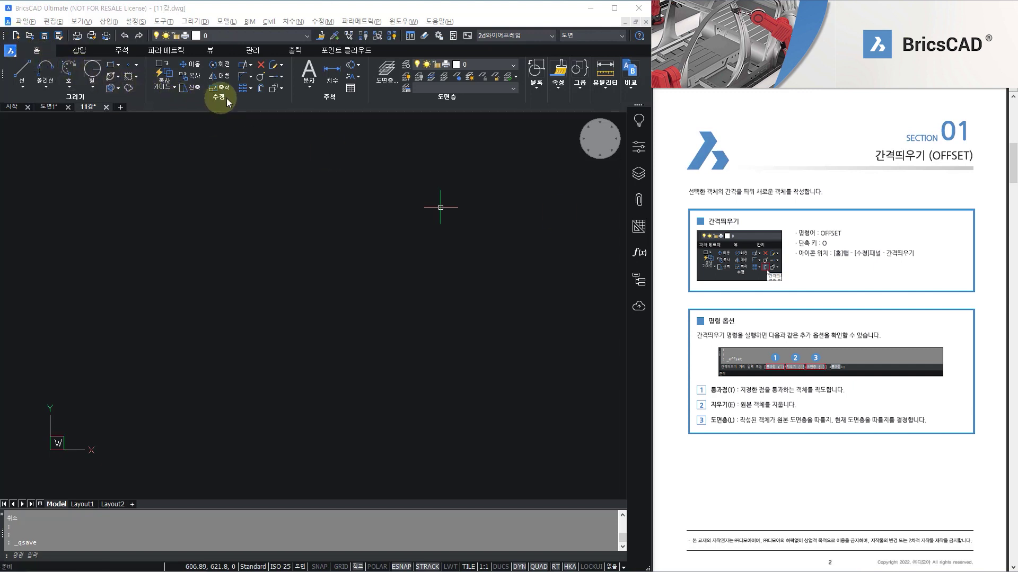
Draw a horizontal line about 89 mm long in the lower part of the drawing area
click(260, 89)
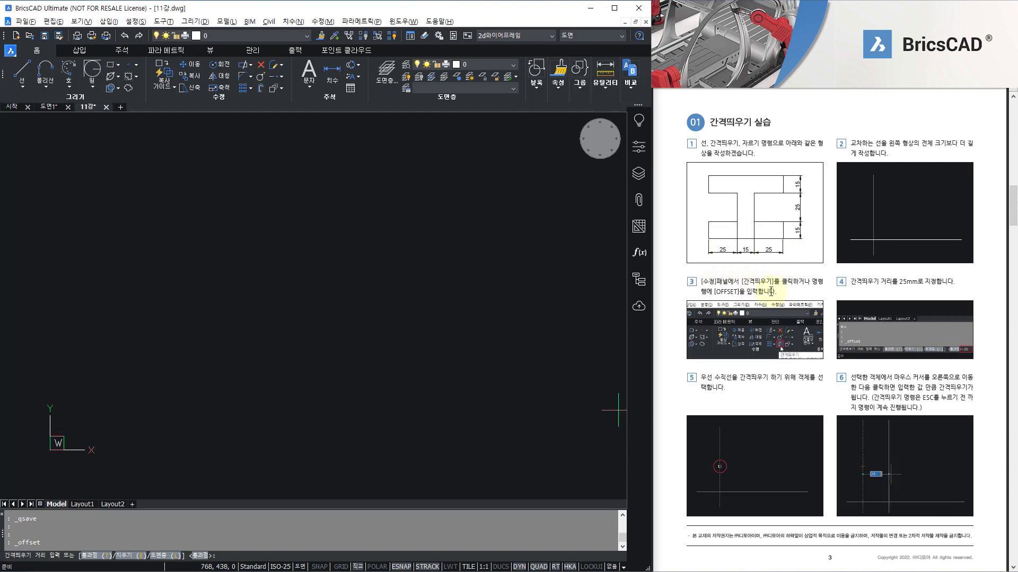
click(25, 71)
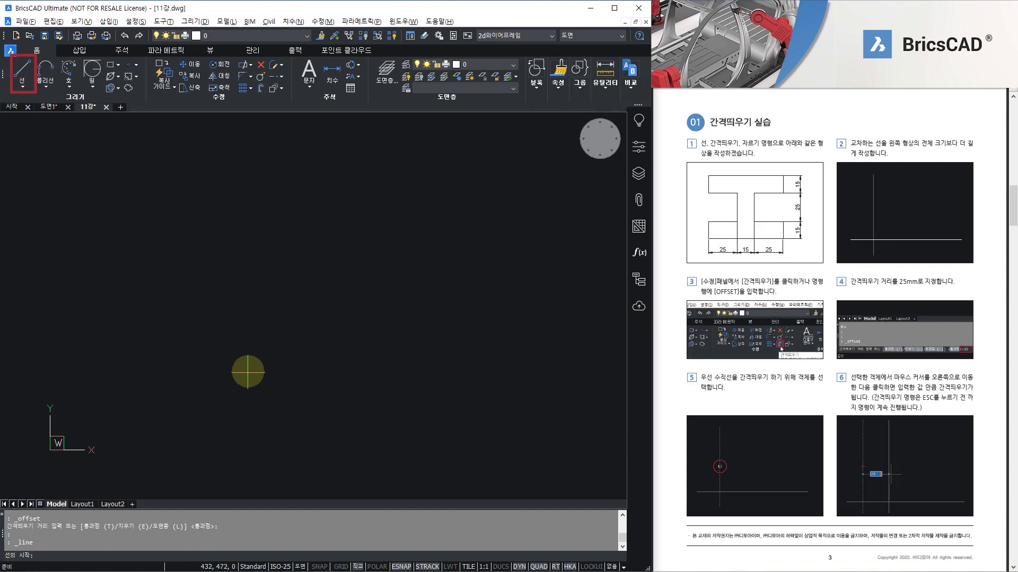
click(247, 372)
scroll(353, 364, up, 3)
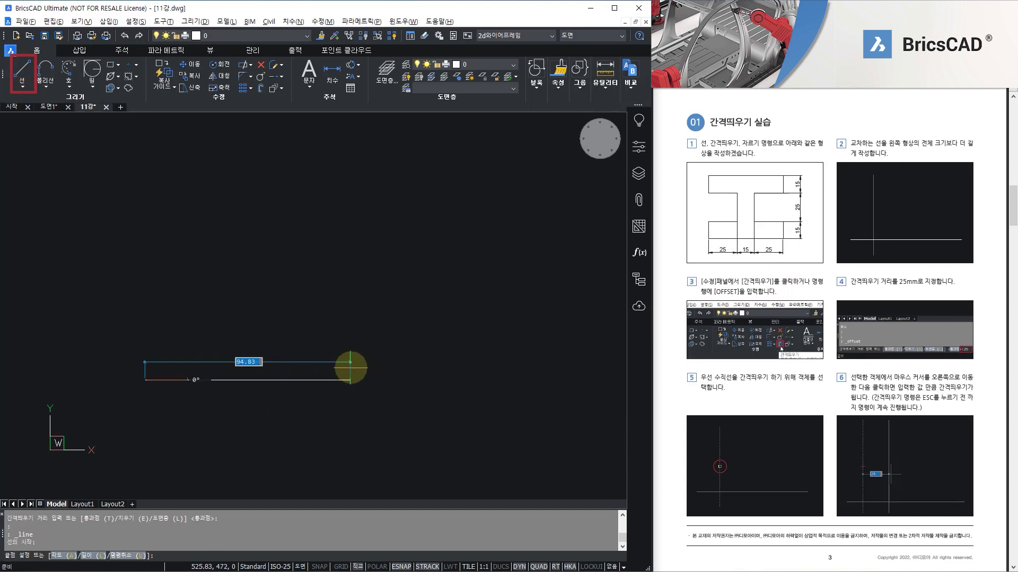
middle_drag(347, 364, 386, 367)
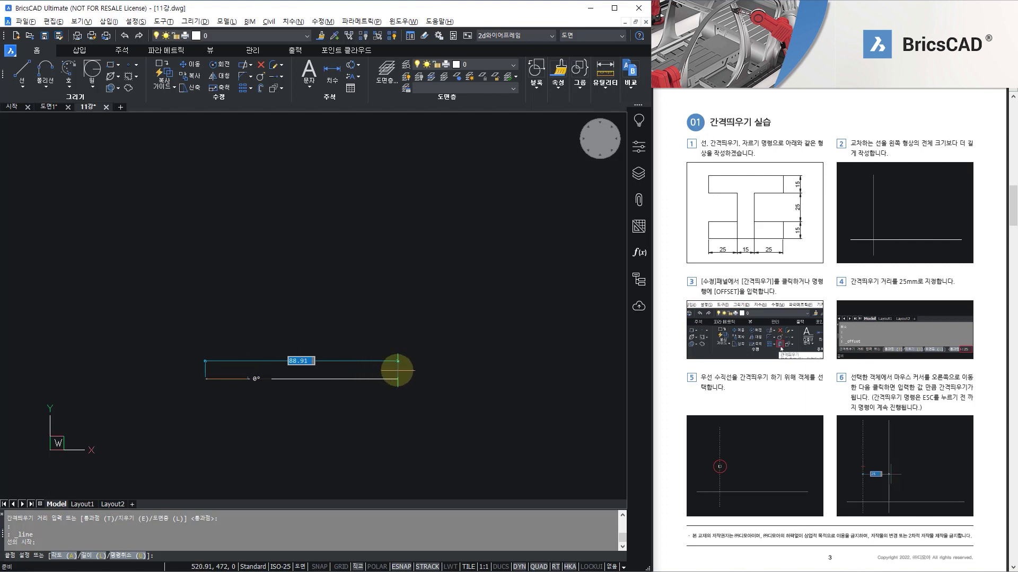
click(398, 370)
key(Return)
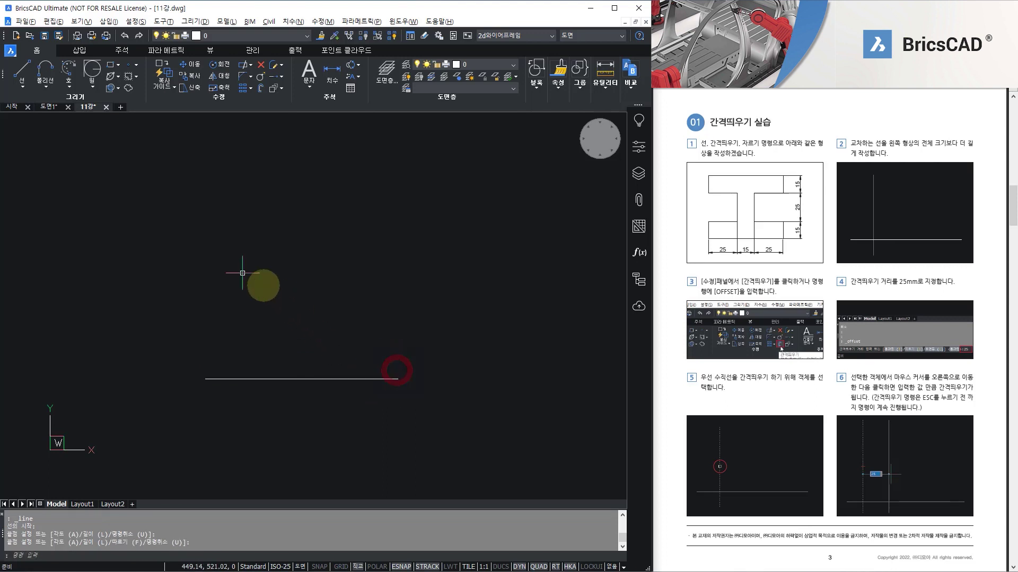
Draw a vertical line that crosses the horizontal line near its left end and extends slightly below it
click(18, 69)
click(229, 213)
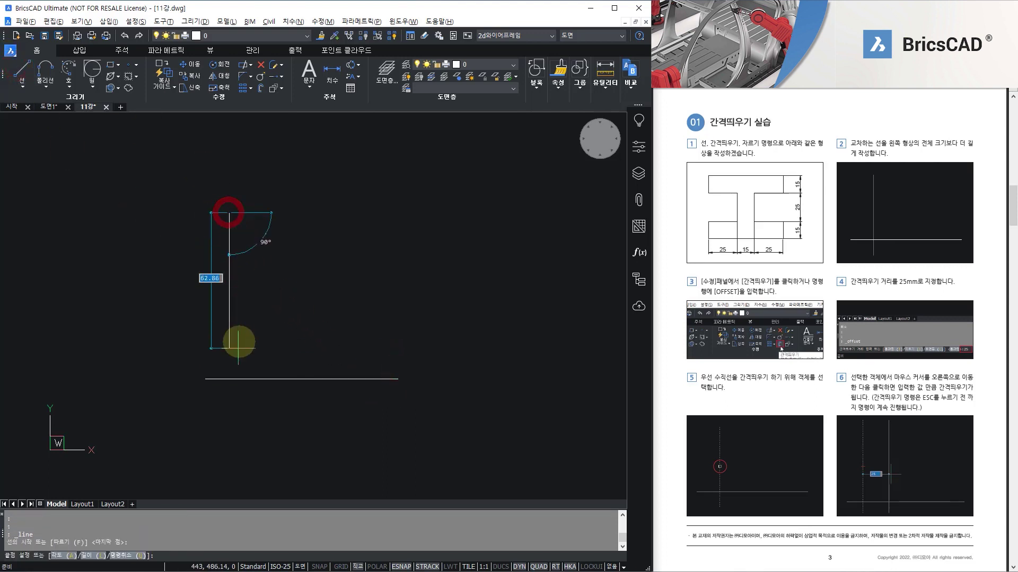
click(229, 409)
key(Escape)
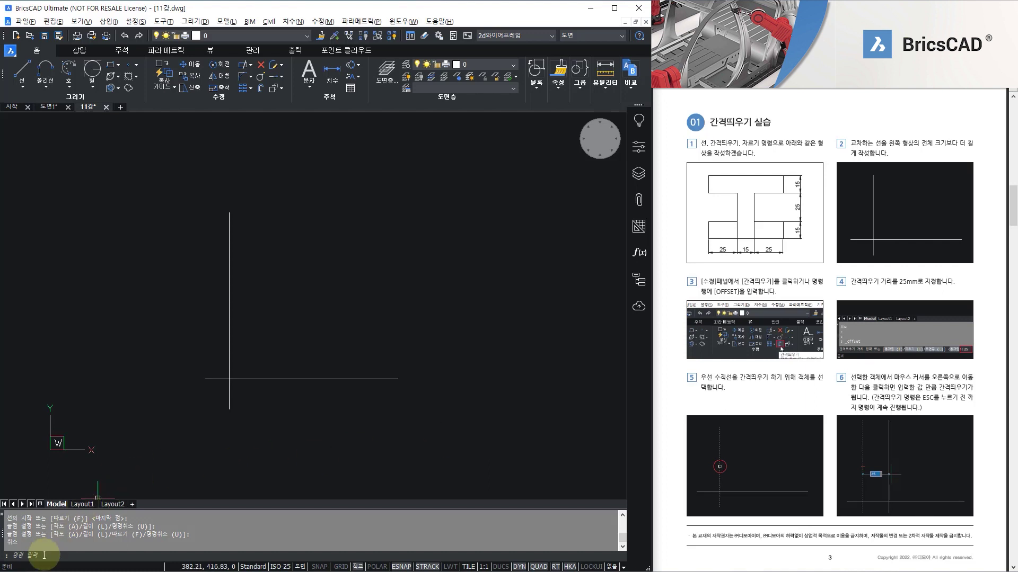
Offset the vertical line 25 mm to the right
click(260, 90)
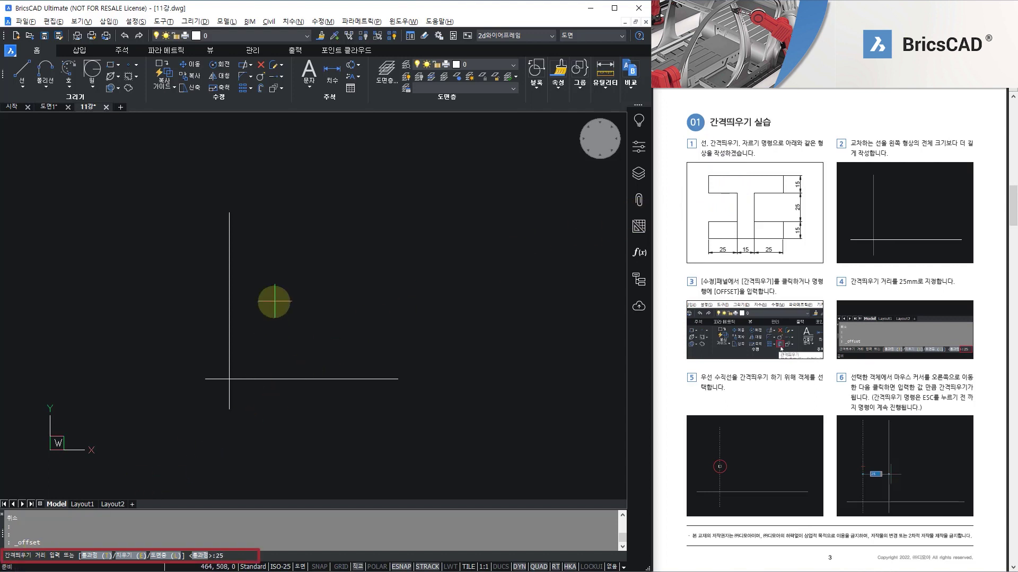
key(Return)
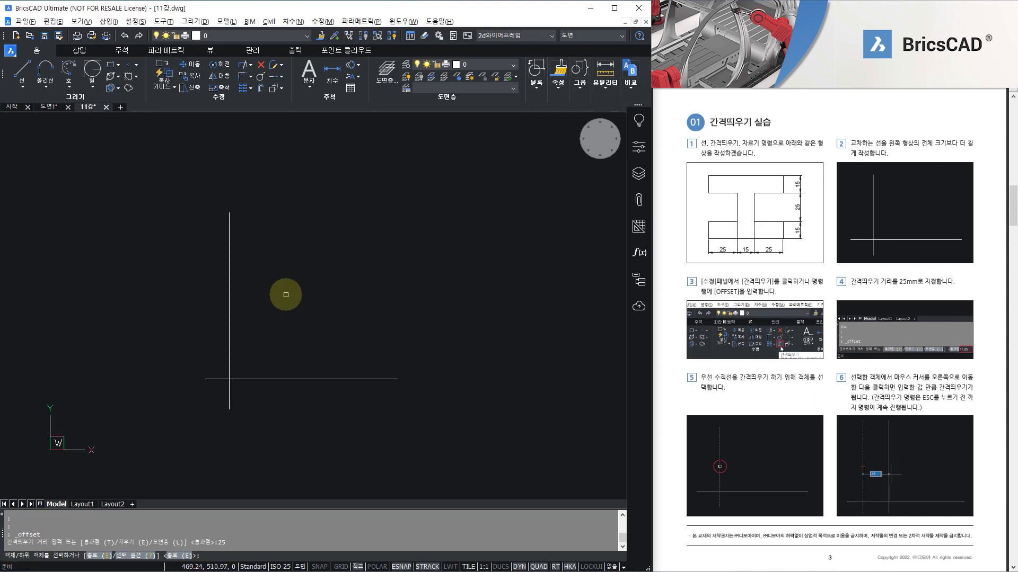
click(229, 254)
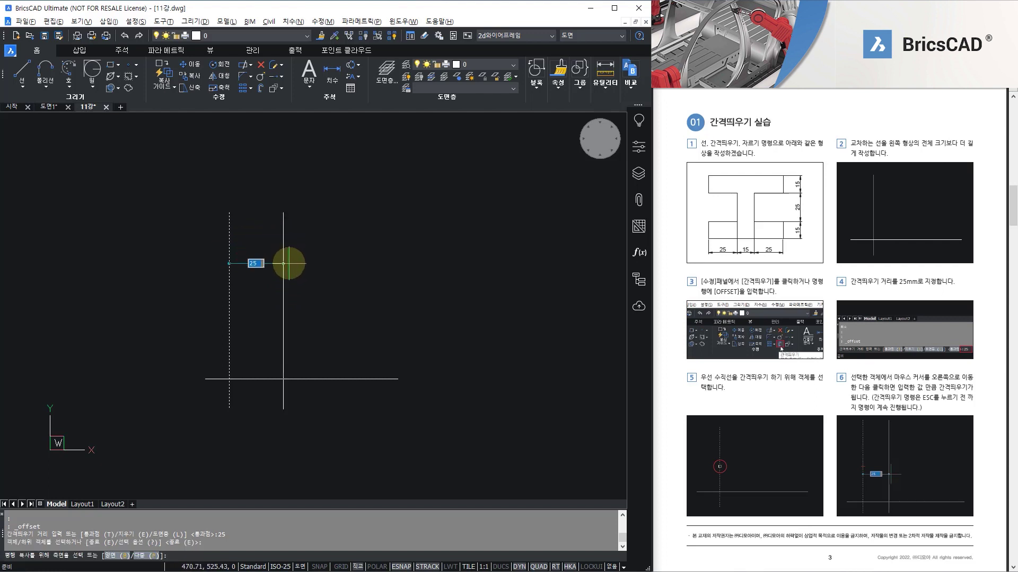
click(291, 305)
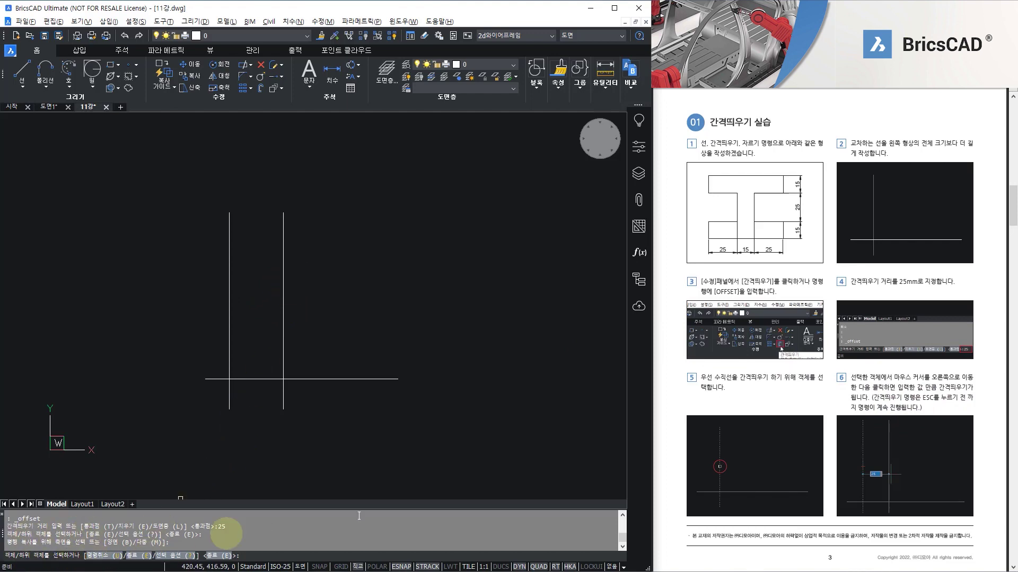
Offset the second vertical line 15 mm to the right, and offset the resulting third line another 25 mm to the right
scroll(819, 390, down, 10)
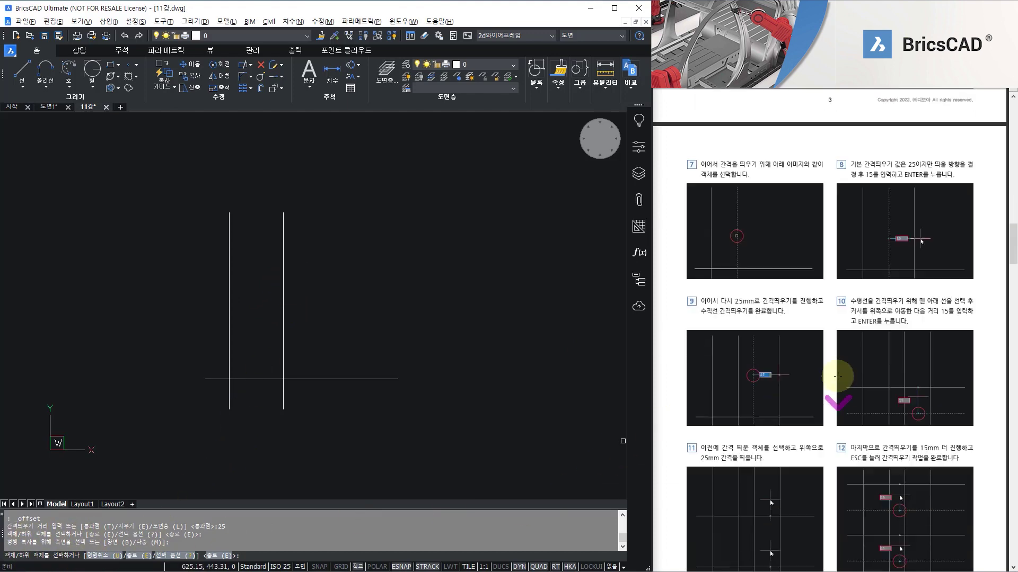
scroll(836, 376, down, 1)
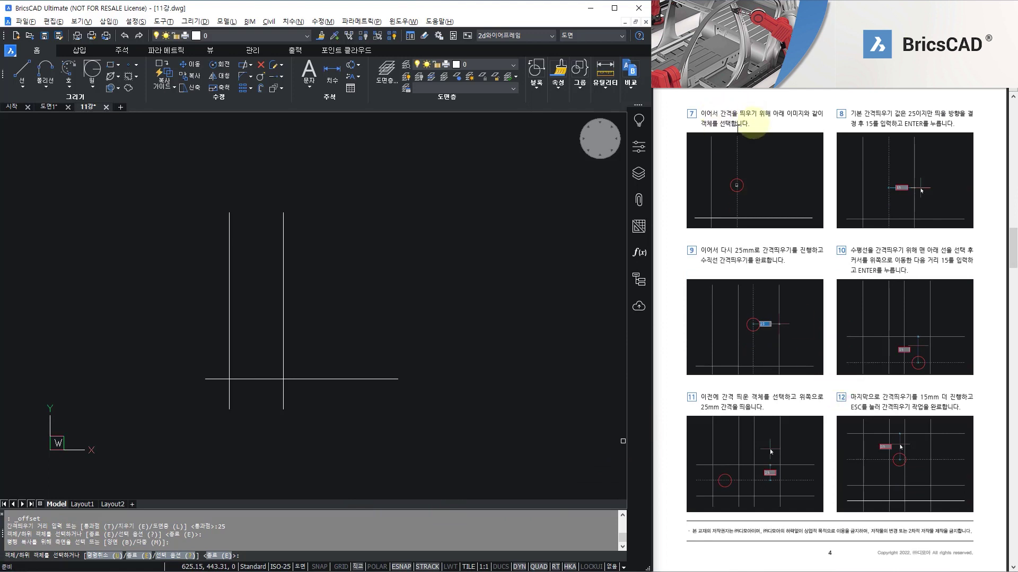
middle_drag(403, 294, 397, 293)
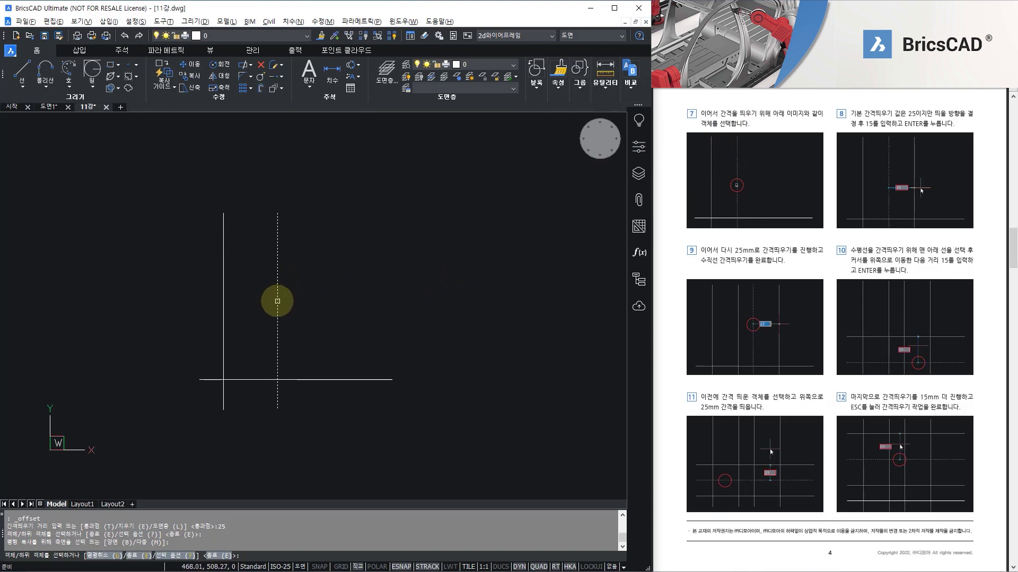
click(277, 301)
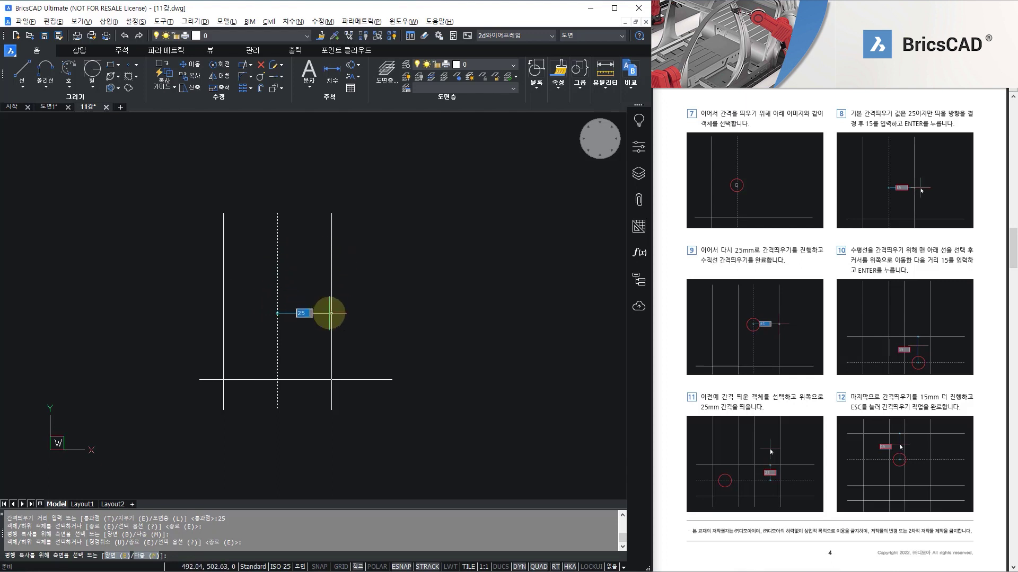
scroll(862, 226, up, 10)
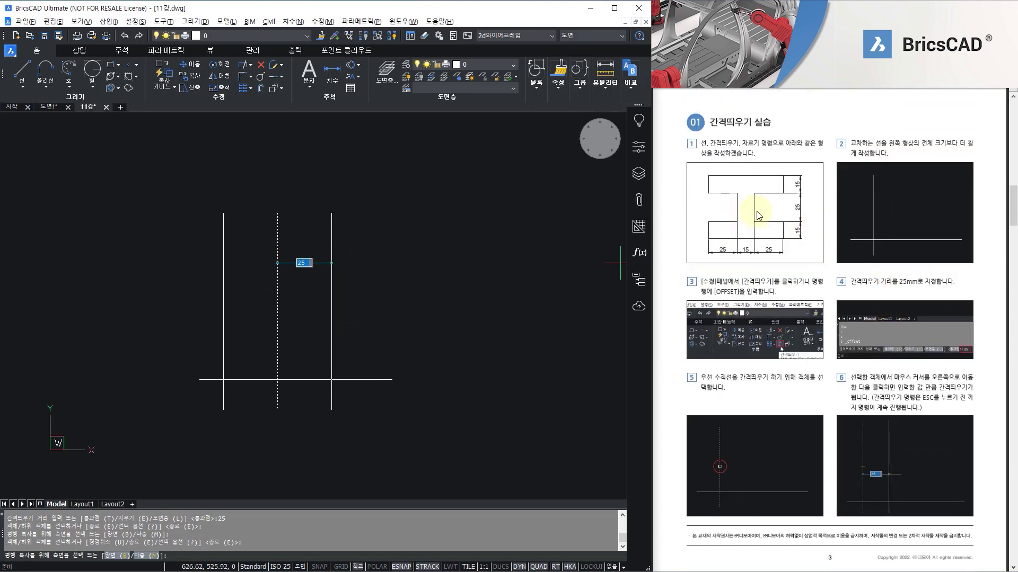
scroll(769, 289, down, 8)
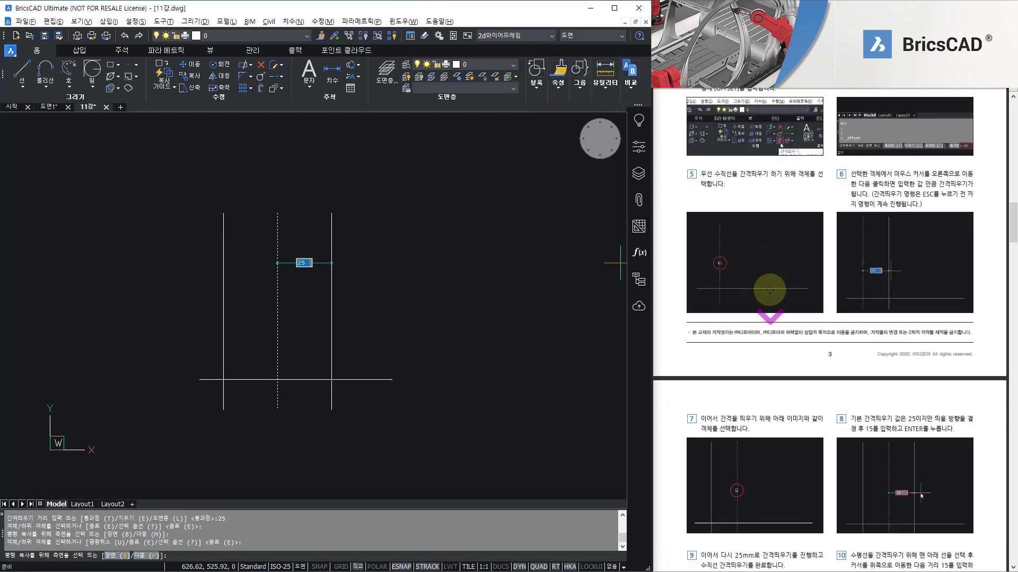
scroll(769, 289, down, 1)
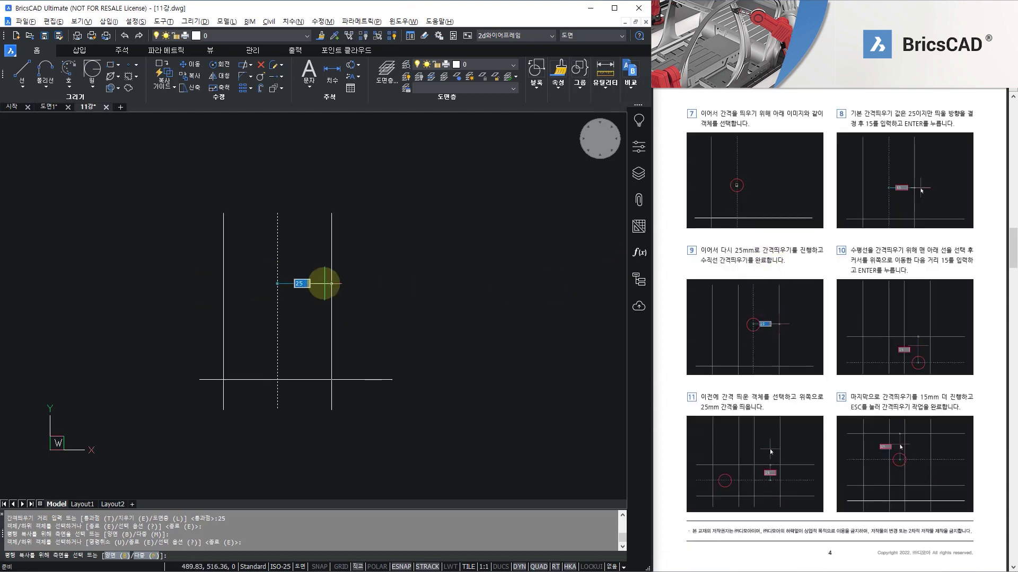
text(15)
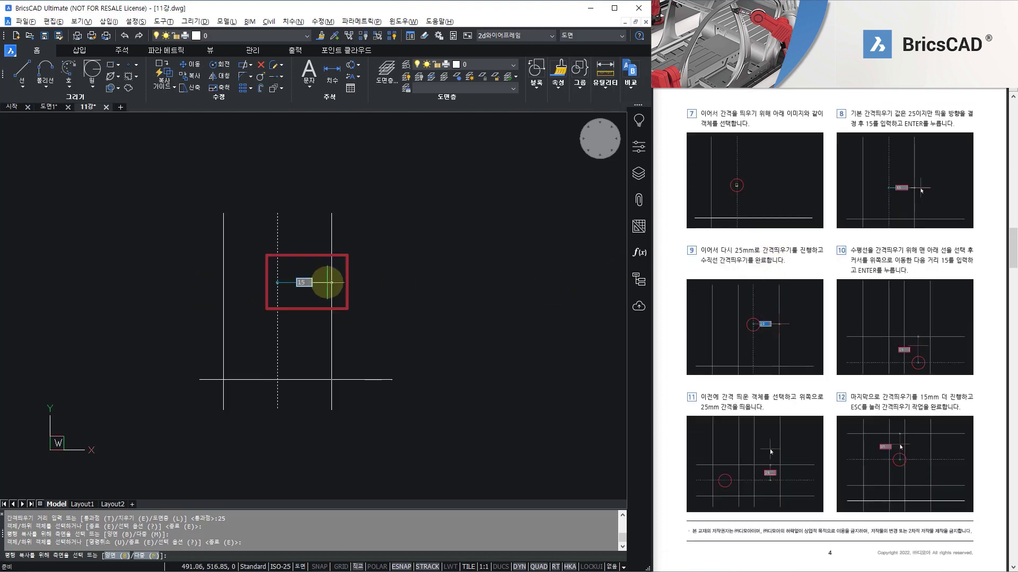
key(Return)
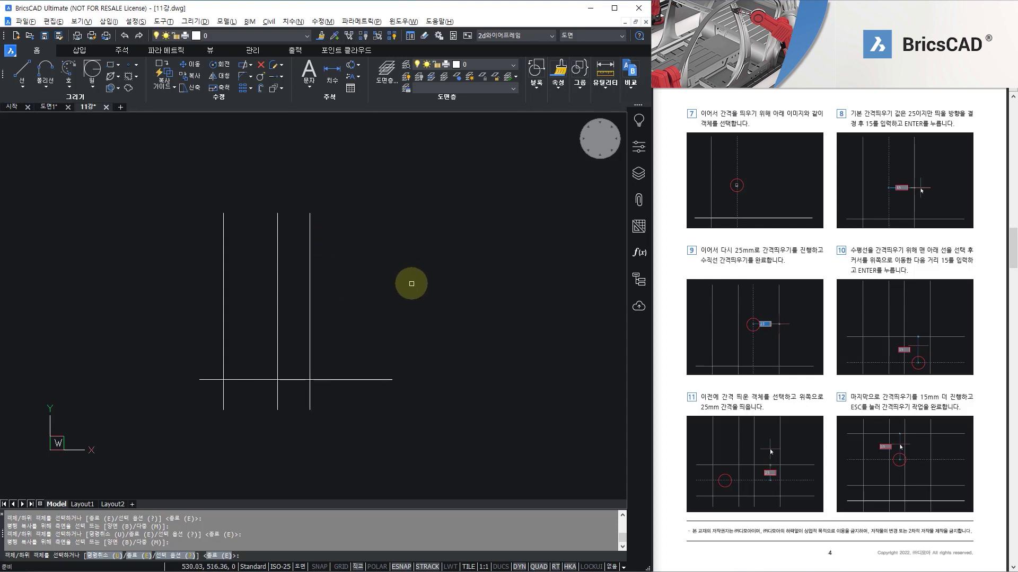
click(310, 269)
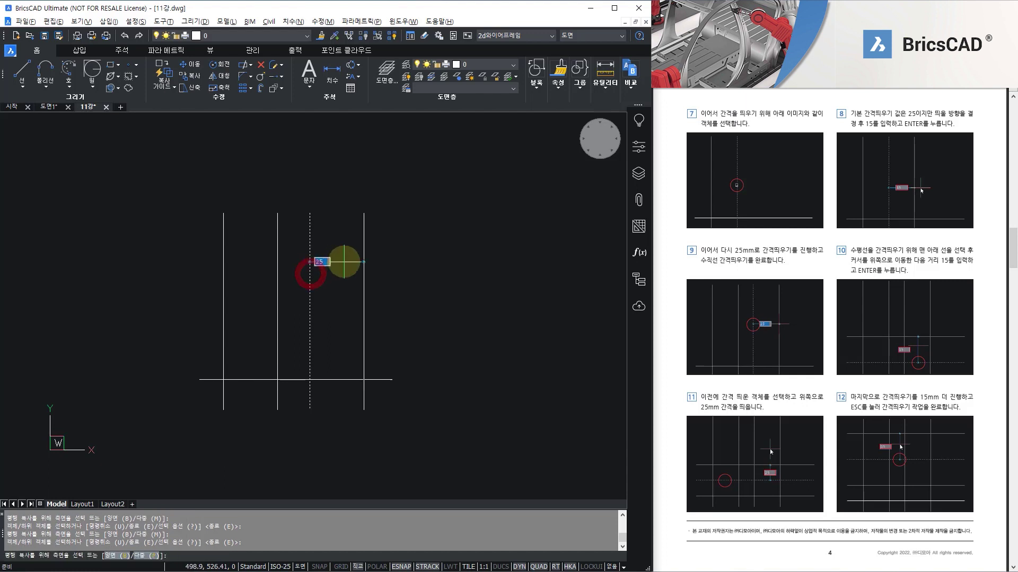
click(344, 262)
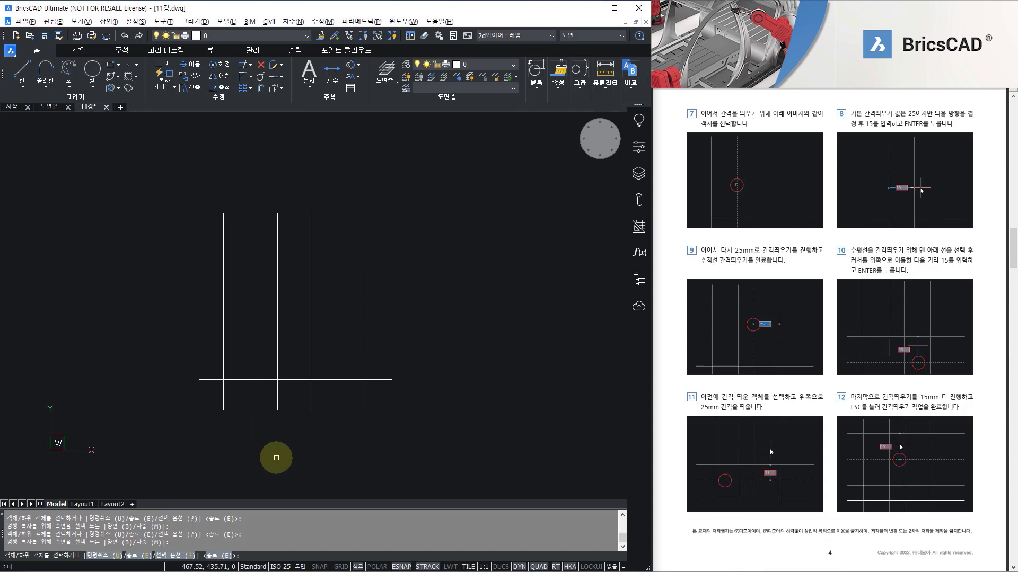
Offset the horizontal line 15 mm upward
scroll(827, 403, up, 10)
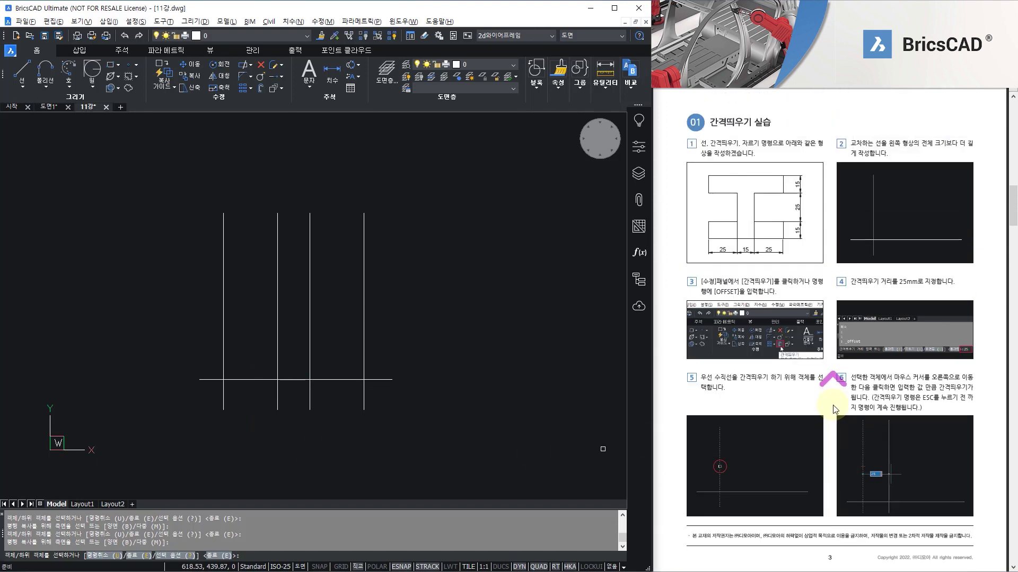
scroll(835, 409, up, 1)
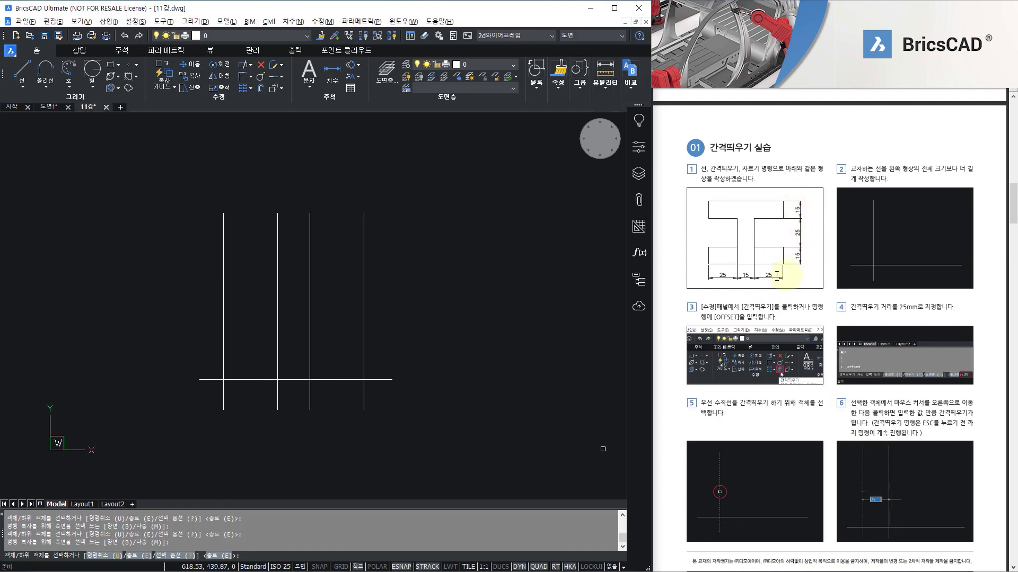
scroll(770, 278, down, 19)
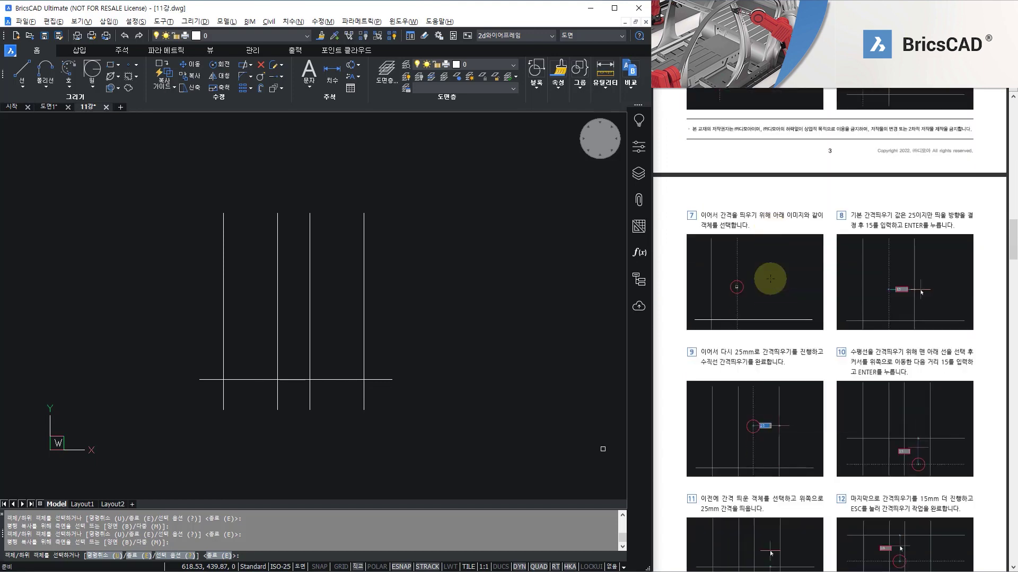
click(327, 380)
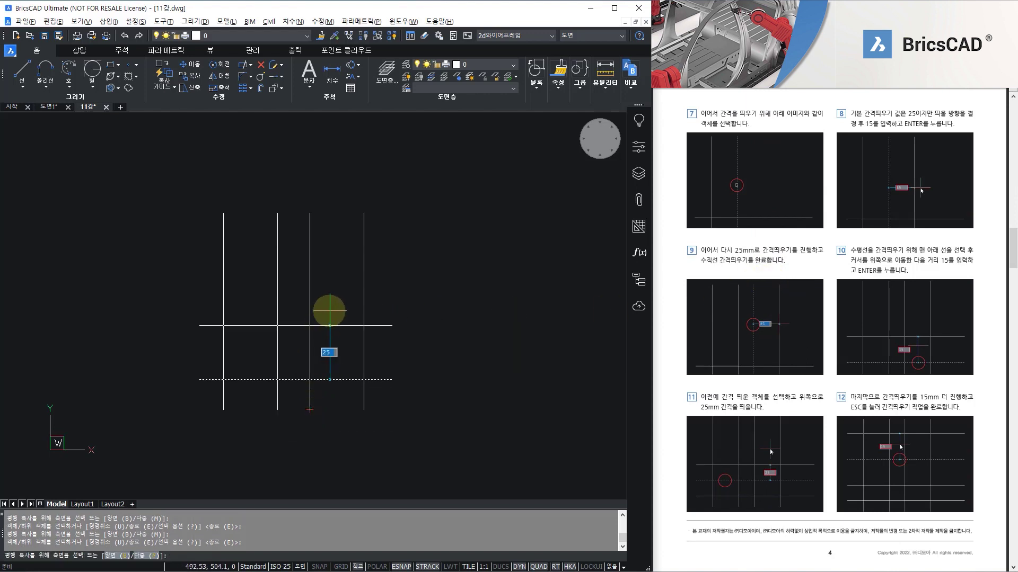
text(15)
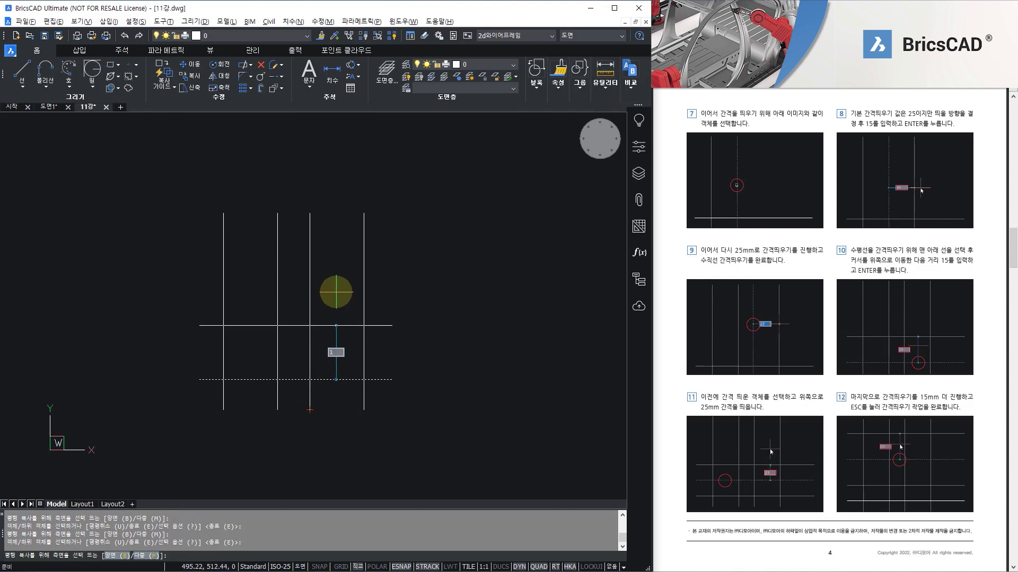
key(Return)
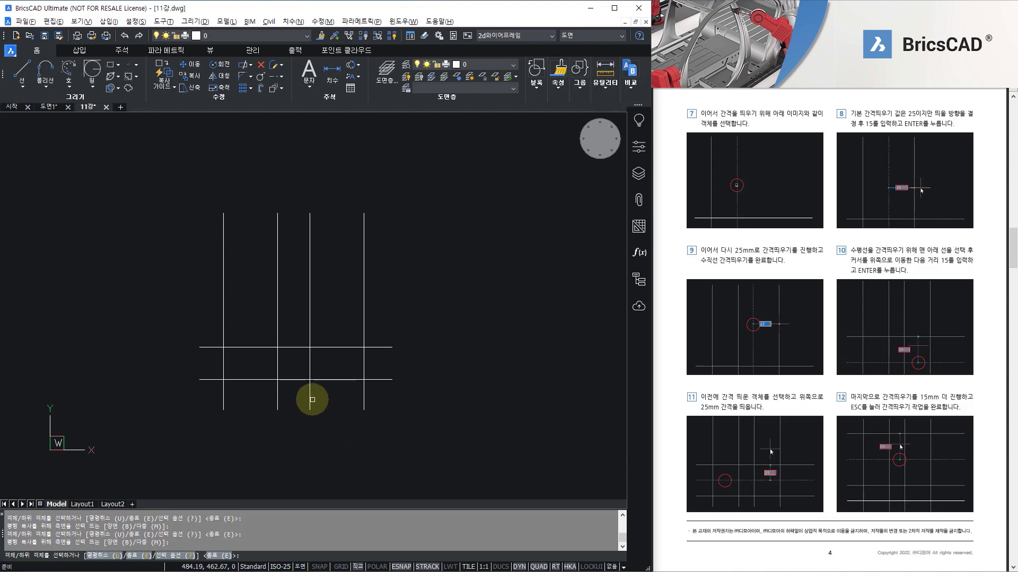
Offset the upper horizontal line 25 mm upward, offset the resulting line another 15 mm upward, and end the Offset command
click(342, 347)
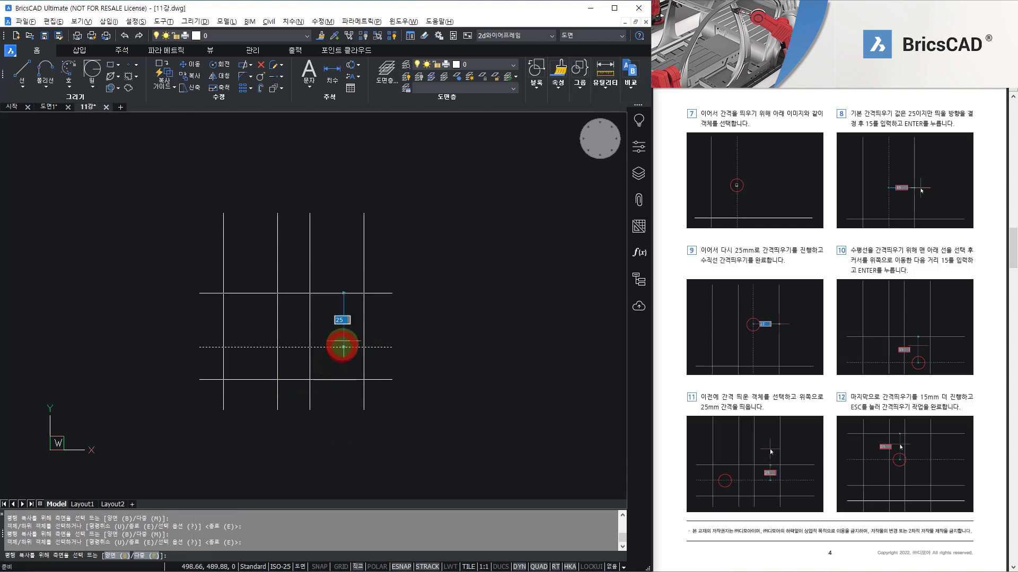
click(347, 293)
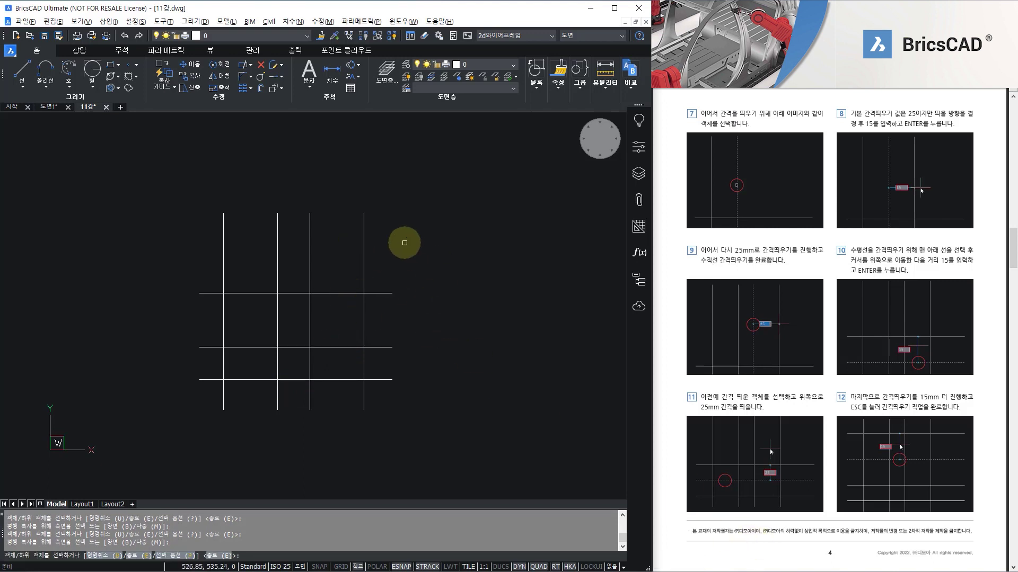
click(338, 293)
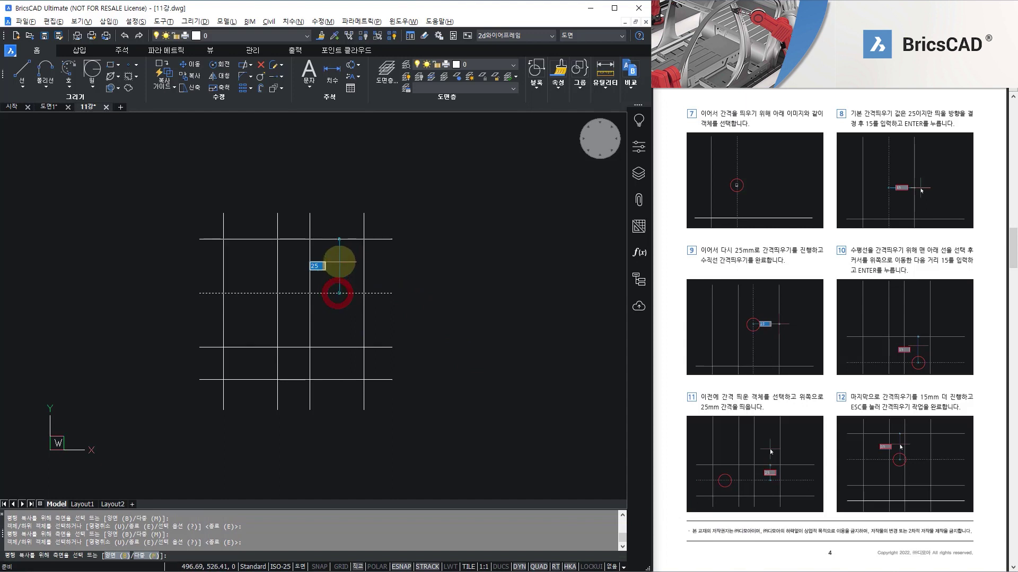
text(15)
key(Return)
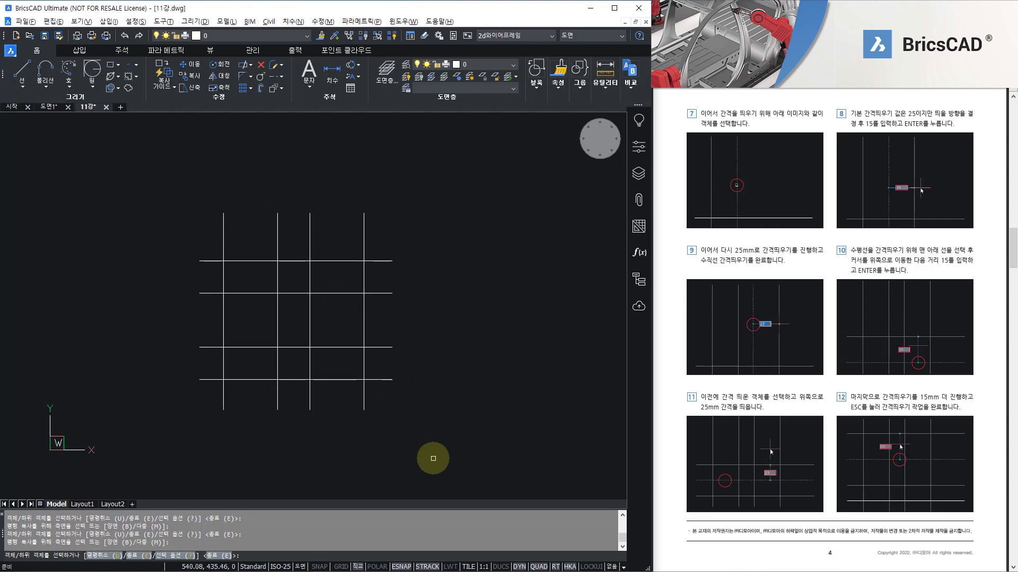
key(Escape)
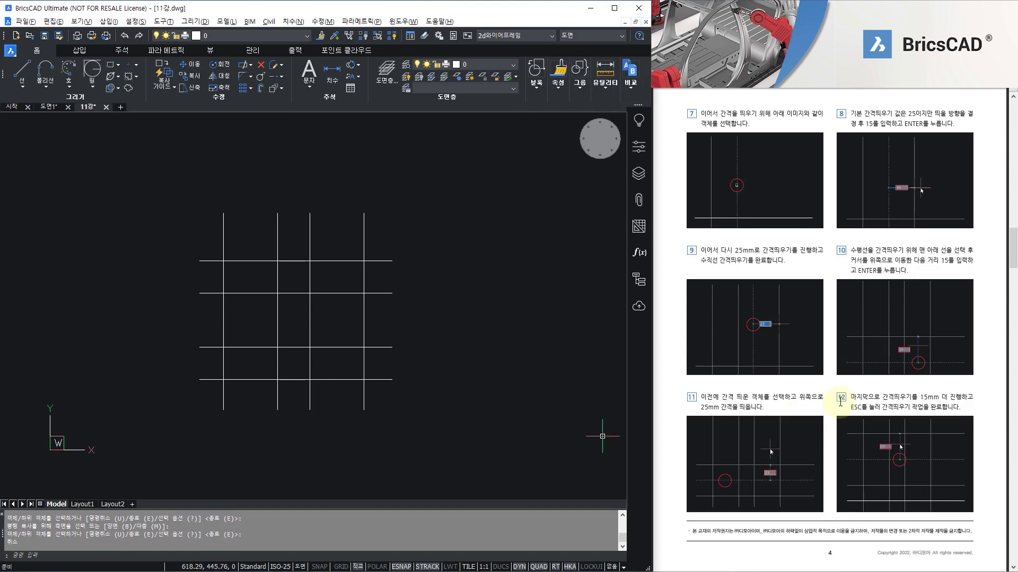
scroll(850, 390, down, 6)
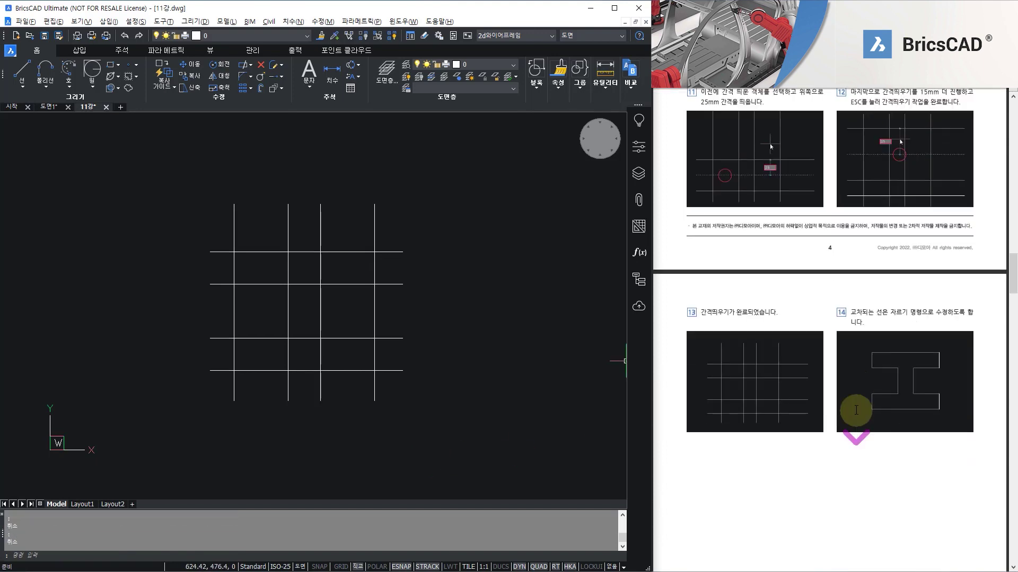
scroll(856, 409, down, 3)
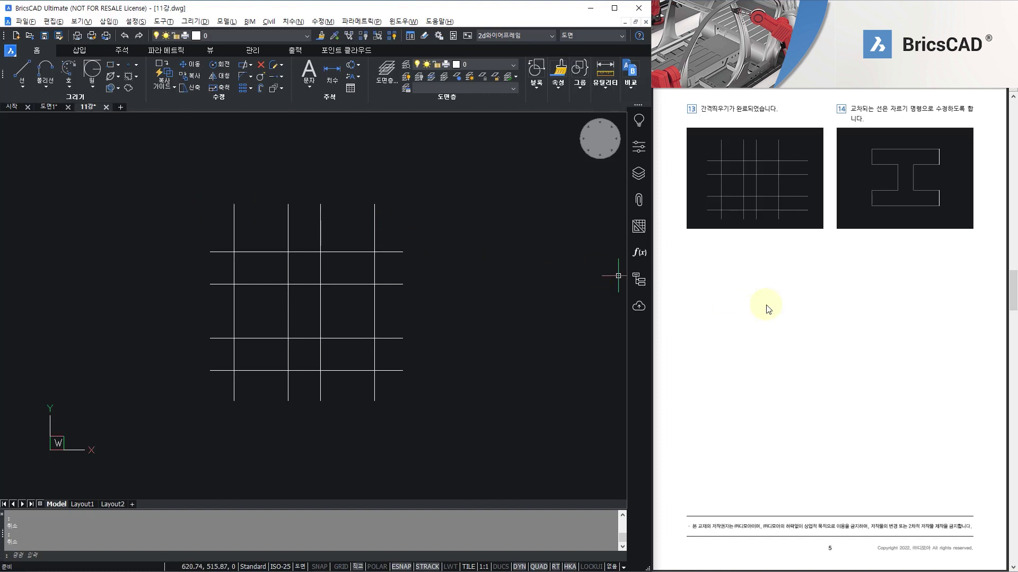
Trim the right ends of the upper three horizontal lines against the rightmost vertical line, using the Fence option with ortho mode off
scroll(766, 307, down, 2)
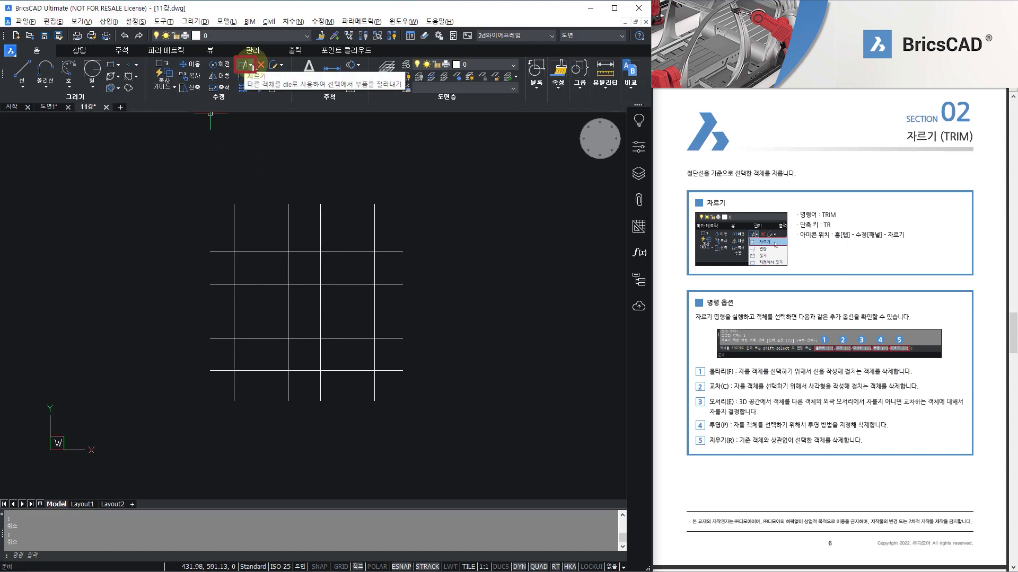
click(251, 64)
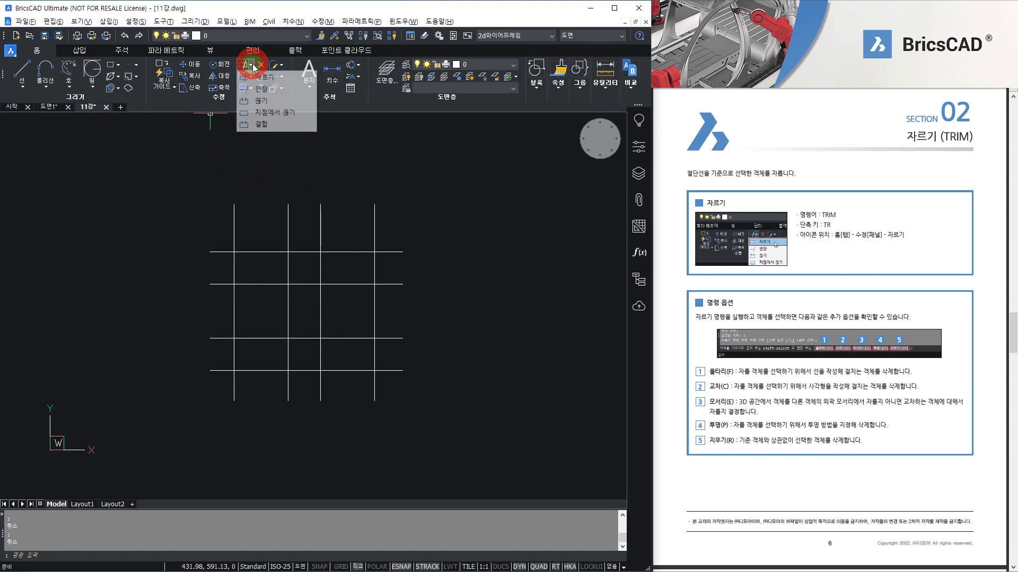
click(280, 78)
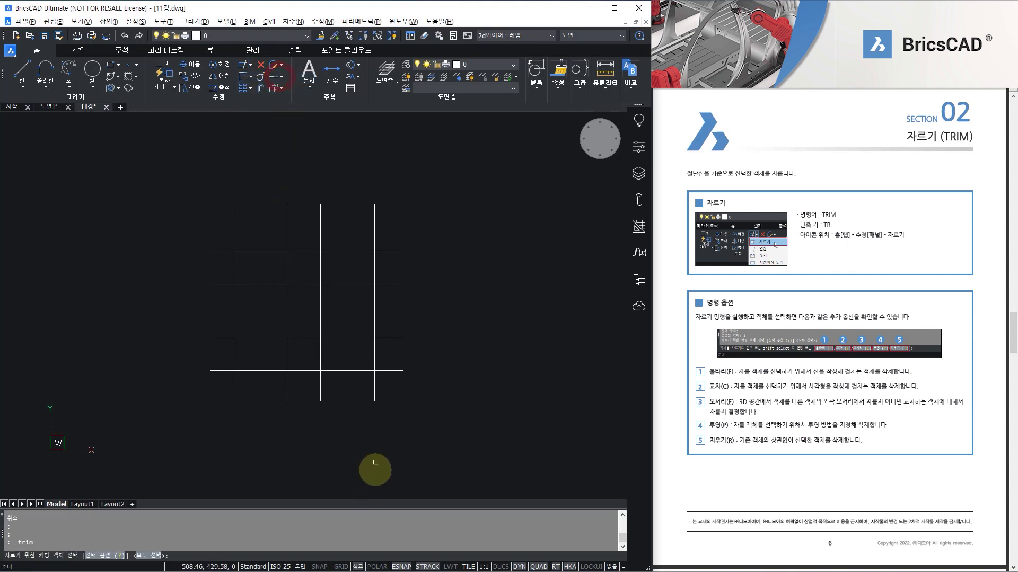
click(375, 387)
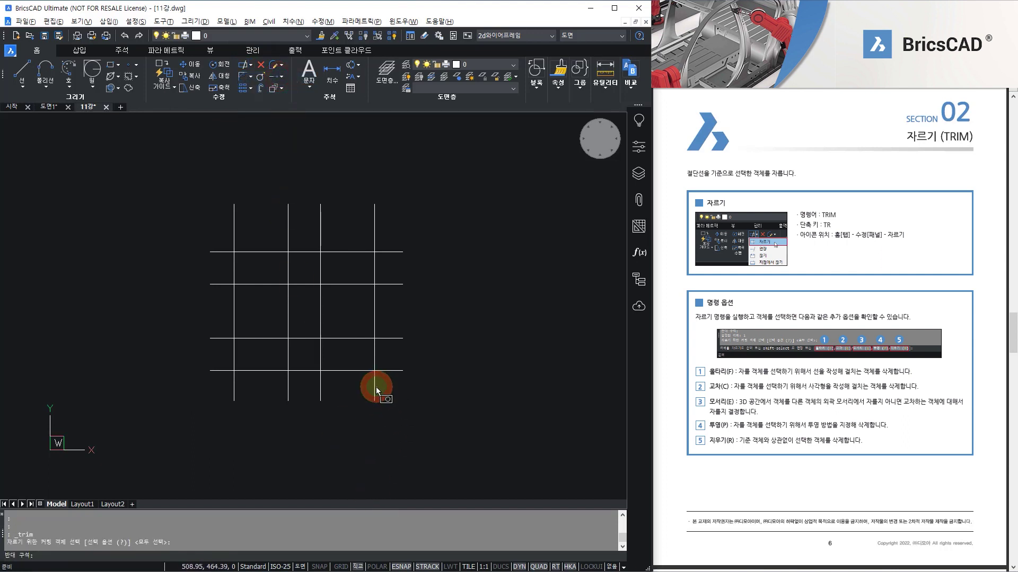
right_click(347, 404)
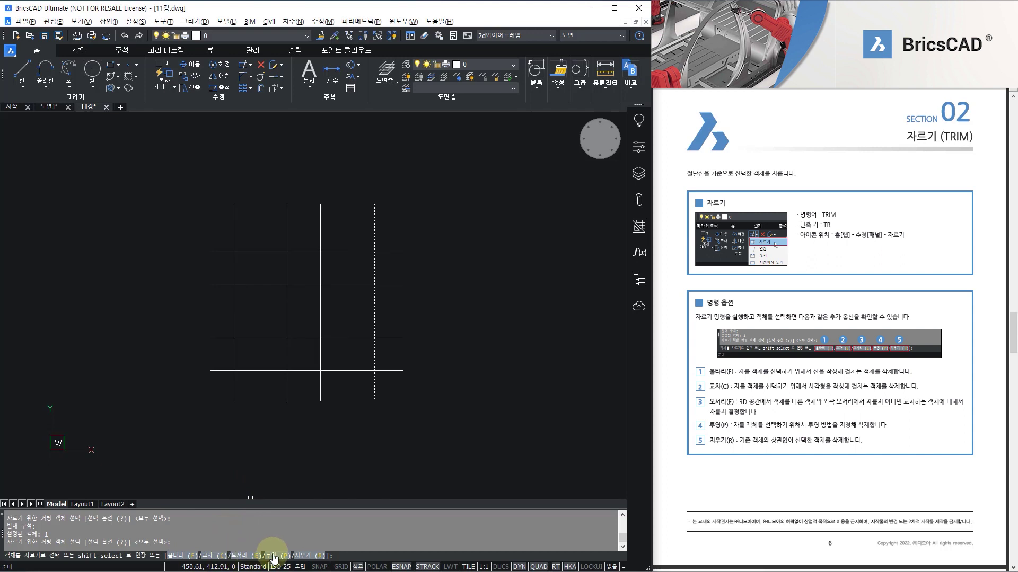
click(181, 560)
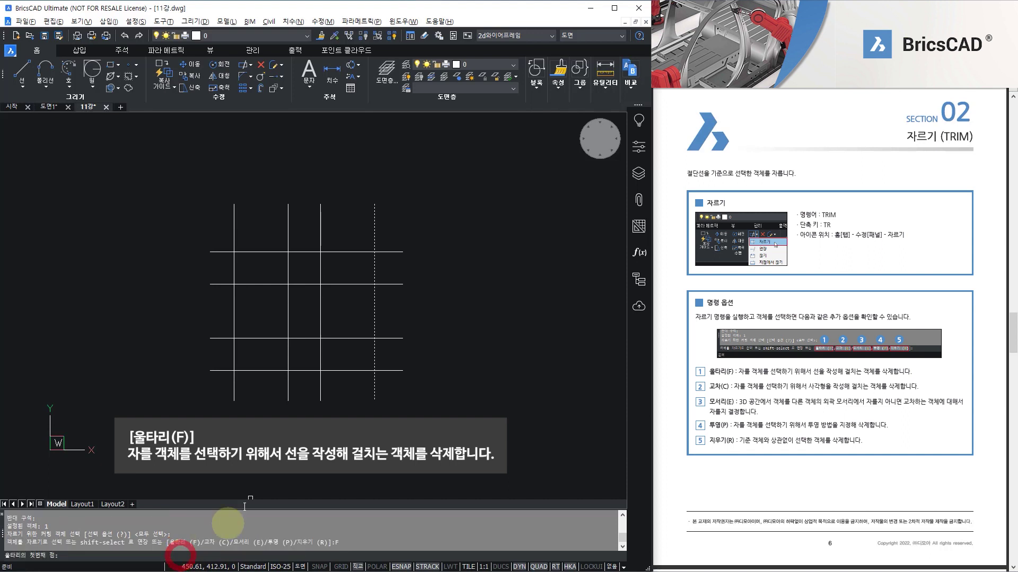
click(410, 411)
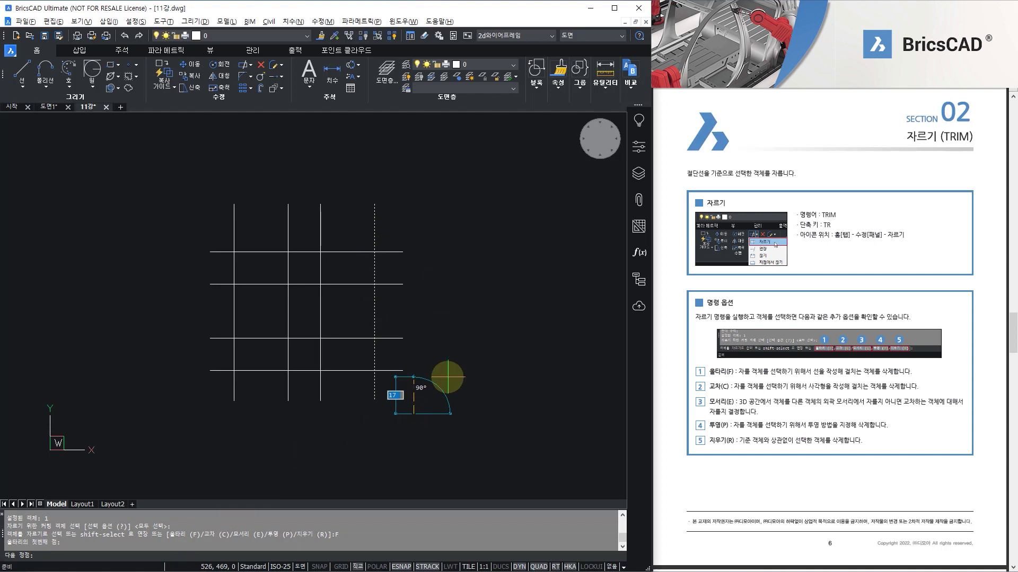
key(F8)
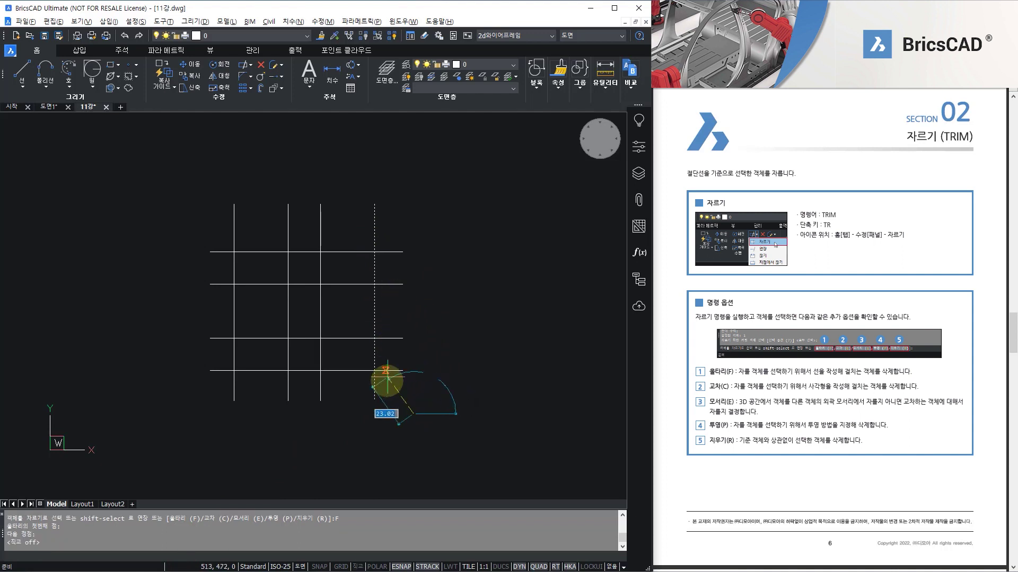
click(385, 239)
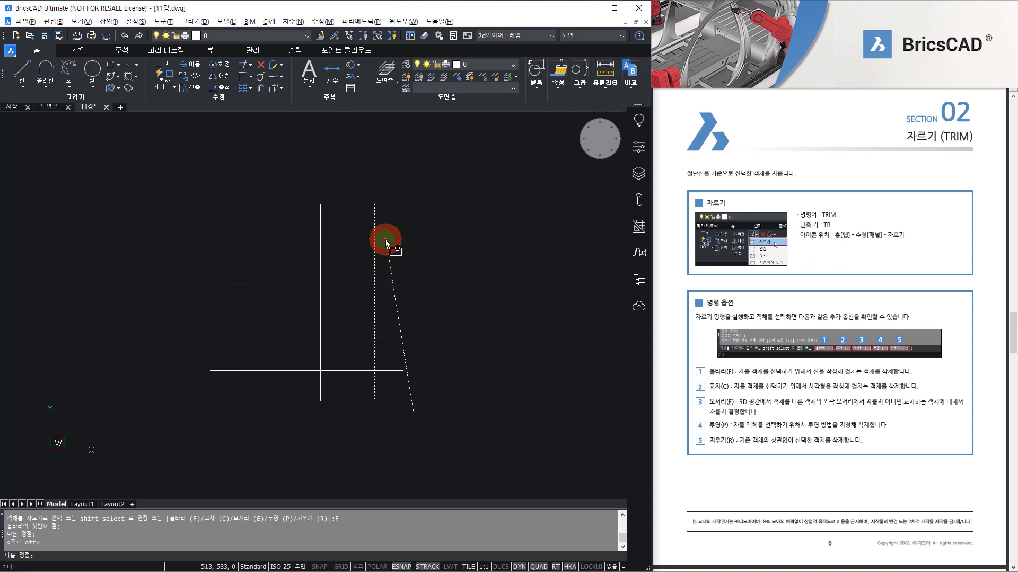
key(Return)
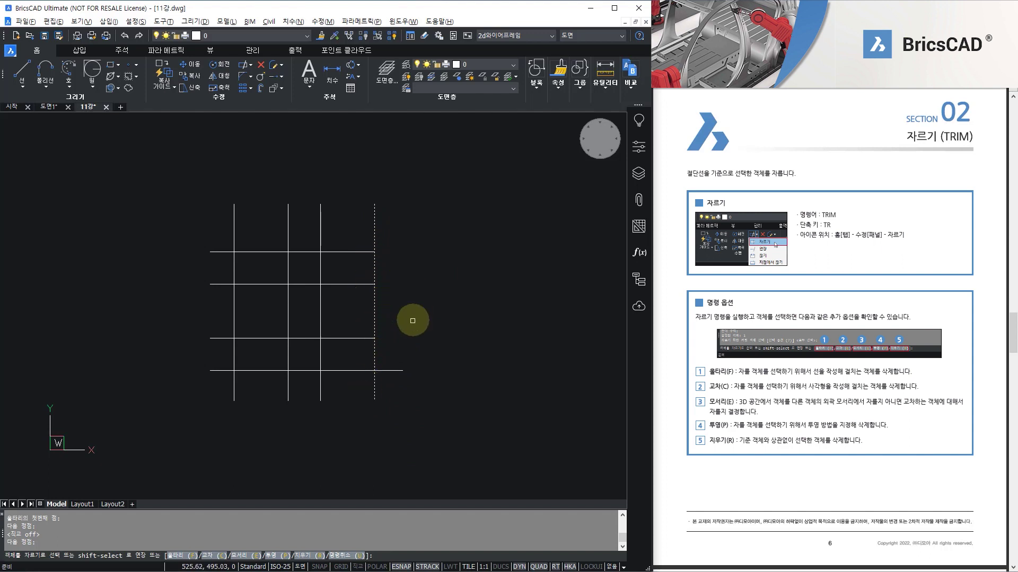
End the Trim command and undo the fence trim of the horizontal lines
key(Escape)
key(ctrl+z)
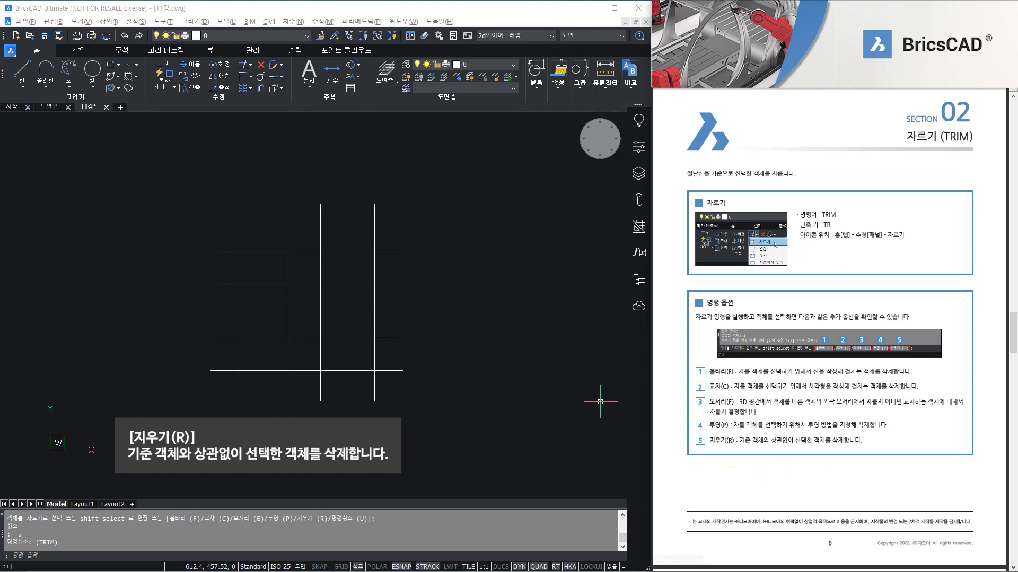
Trim the two inner vertical lines above the second horizontal line from the top, using that line as the cutting edge
scroll(718, 380, down, 6)
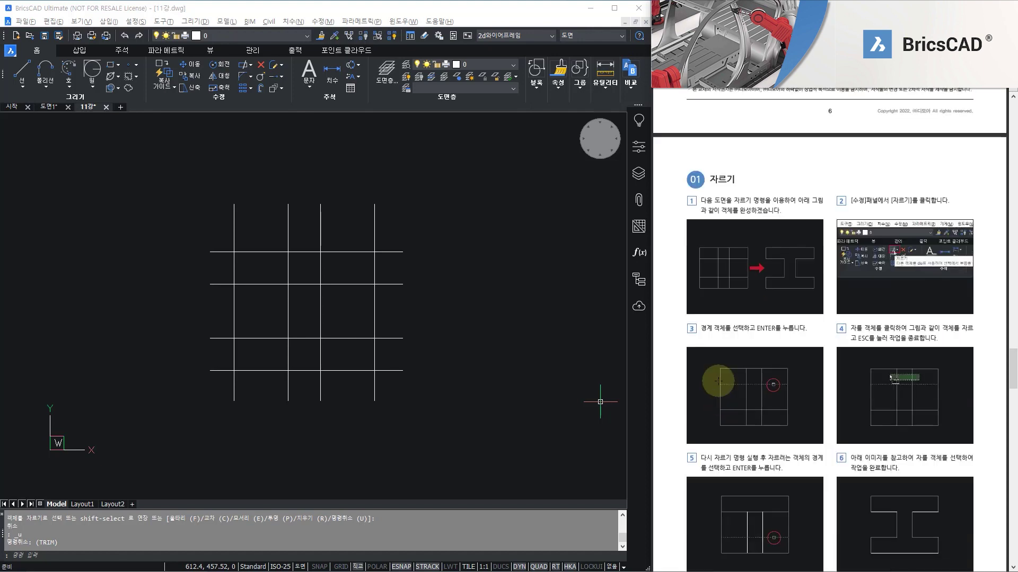
scroll(718, 381, down, 1)
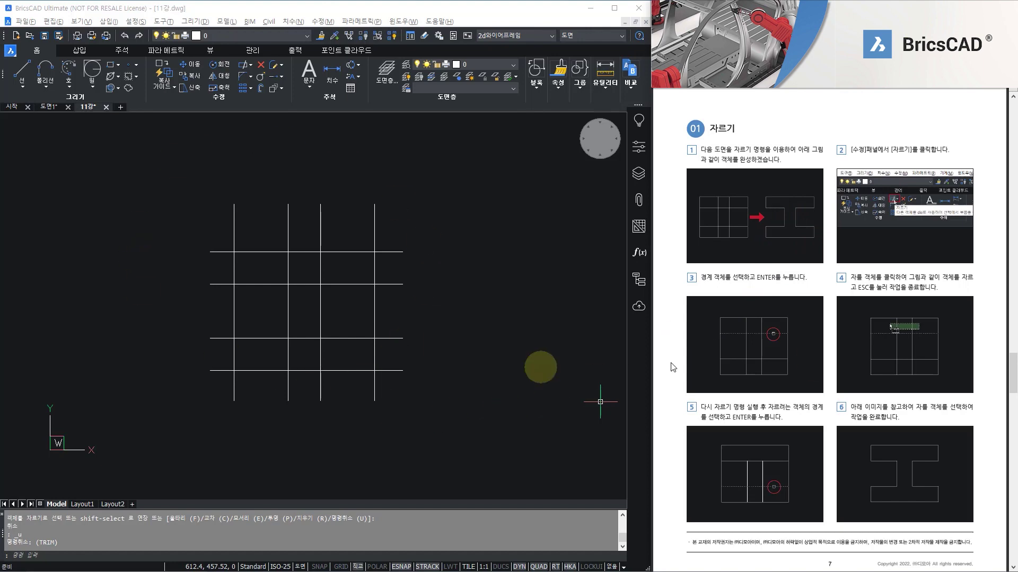
scroll(885, 352, up, 5)
scroll(713, 310, down, 4)
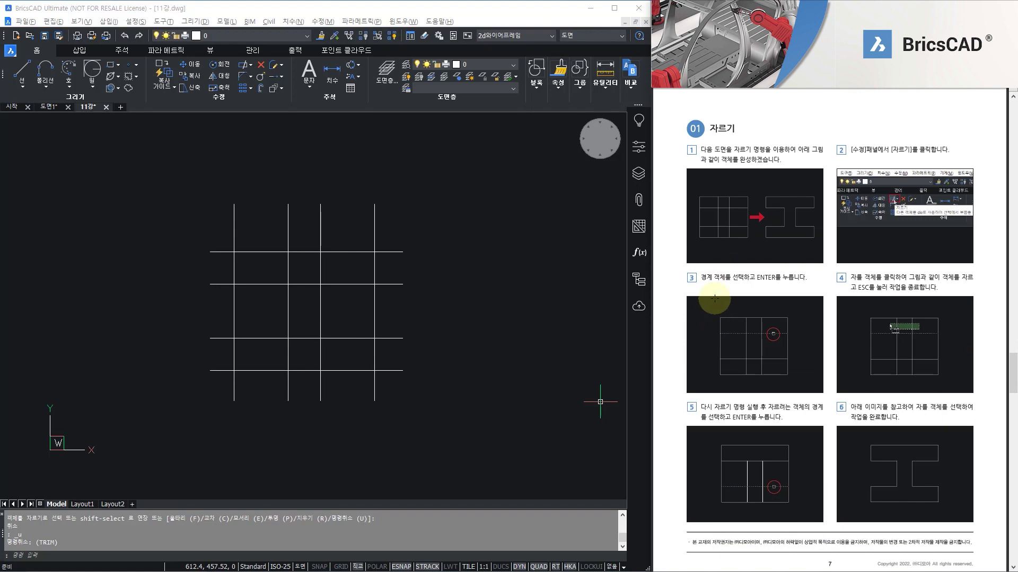
middle_drag(495, 305, 485, 284)
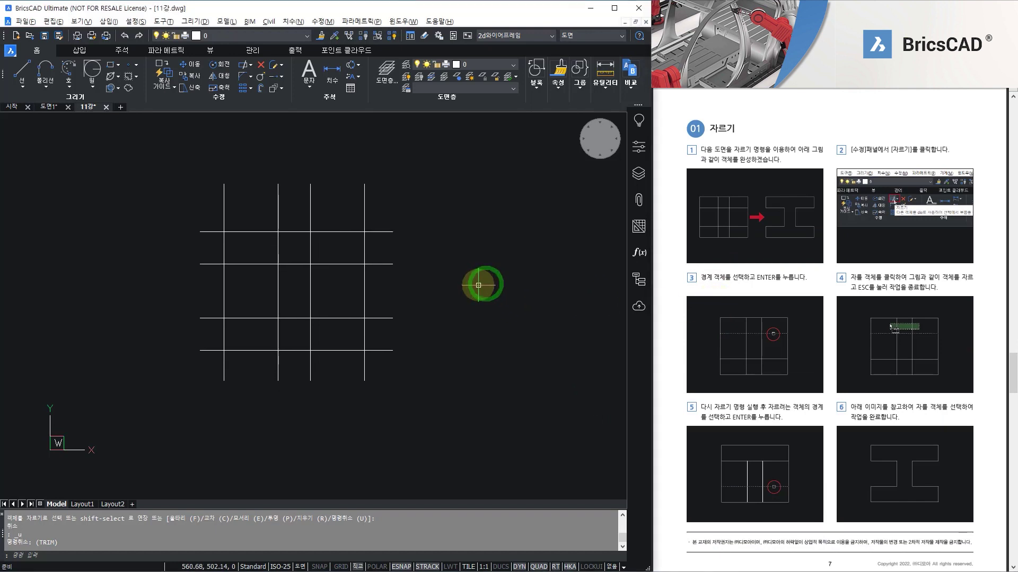
click(249, 64)
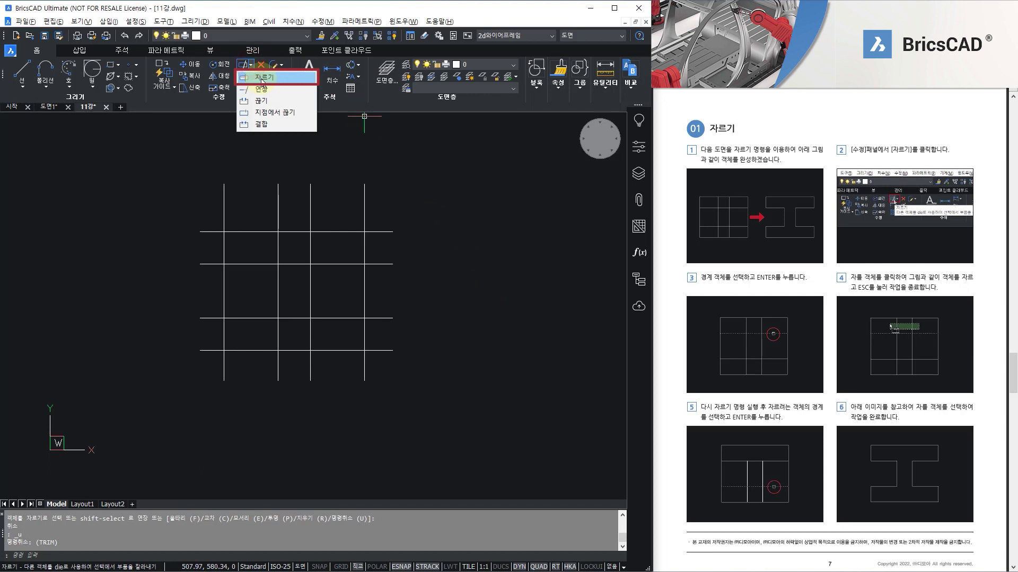
click(262, 79)
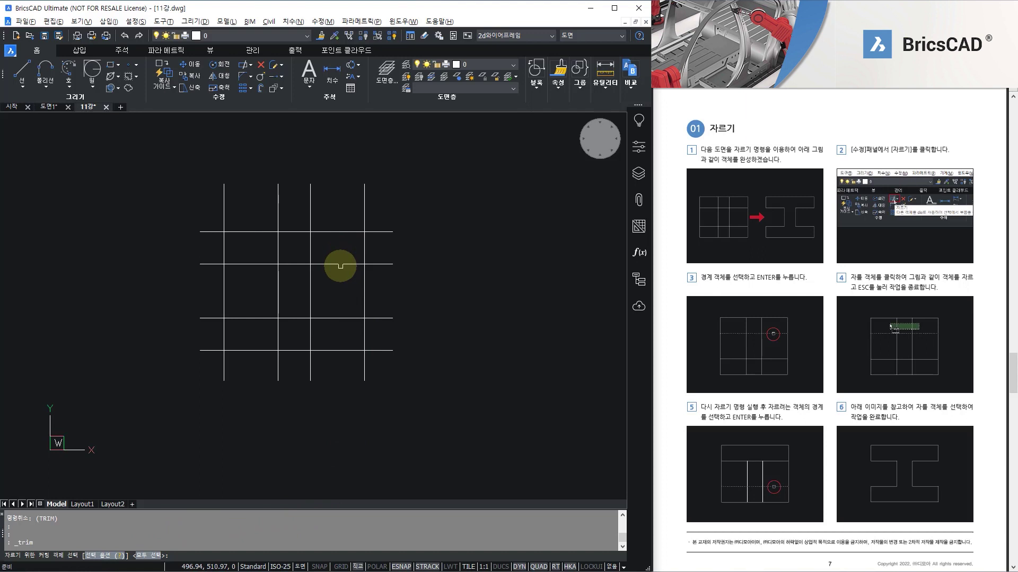
click(341, 263)
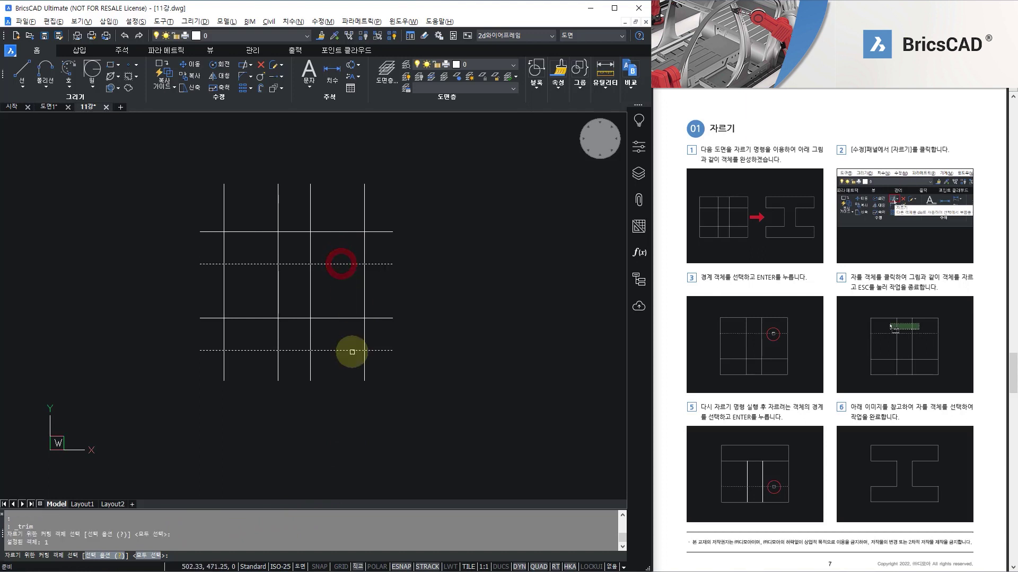
key(Return)
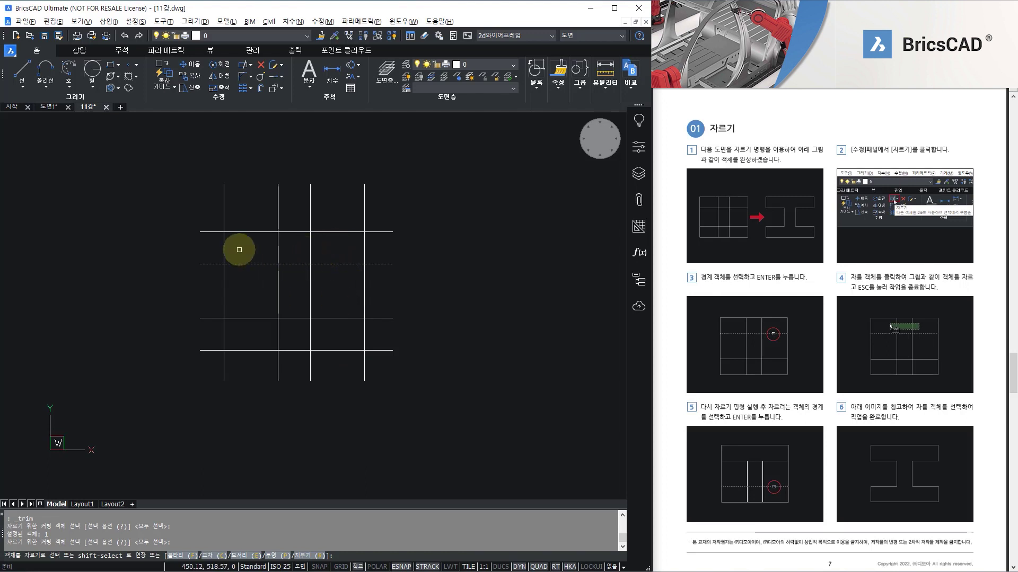
click(326, 254)
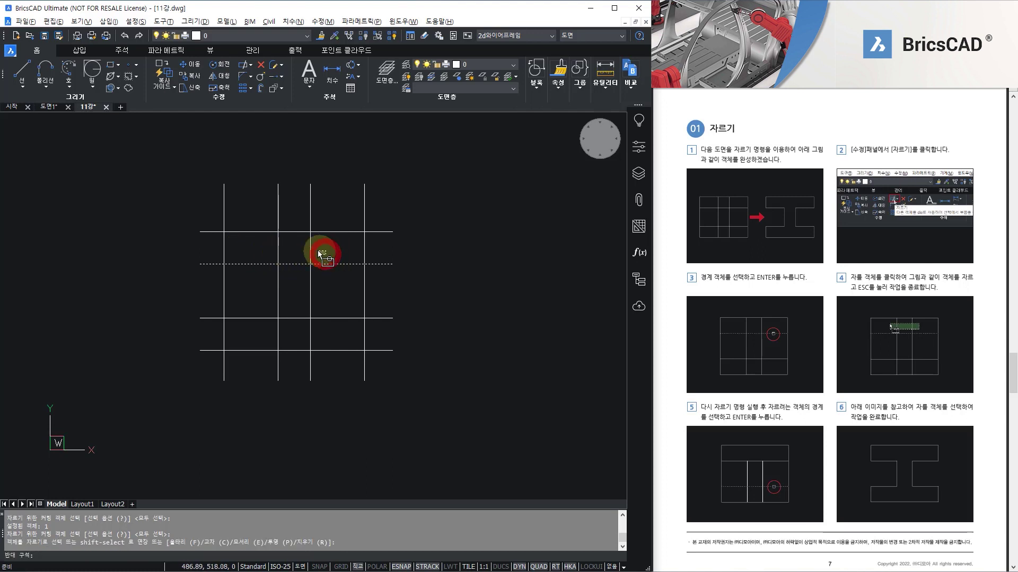
click(260, 247)
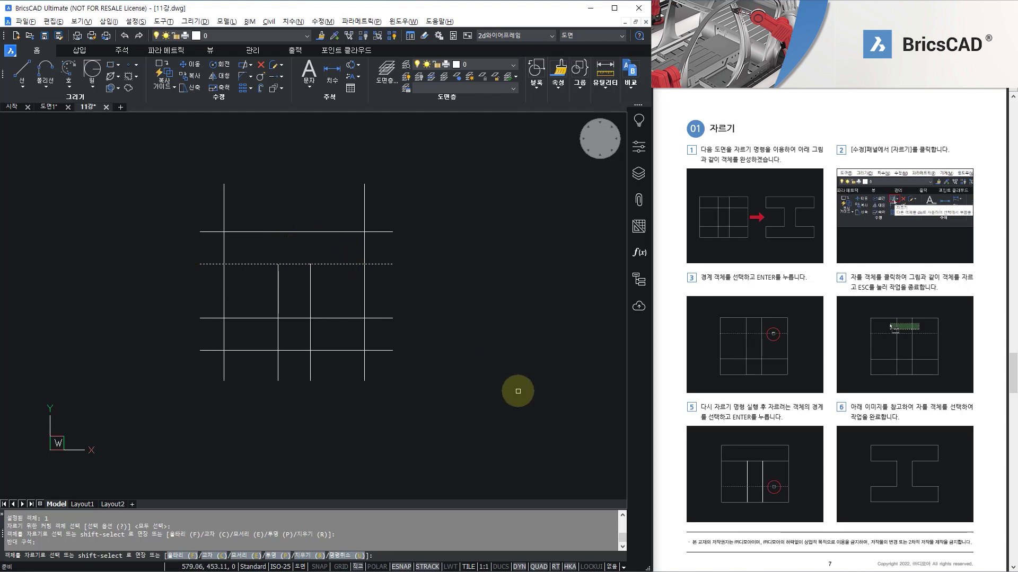
key(Return)
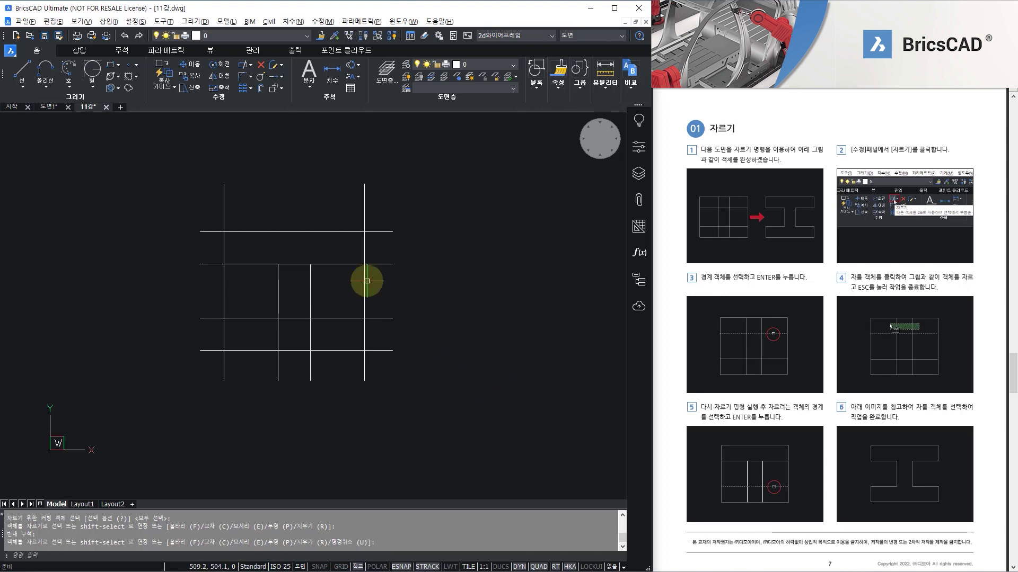
Trim the two inner vertical lines below the third horizontal line from the top, using that line as the cutting edge
click(243, 65)
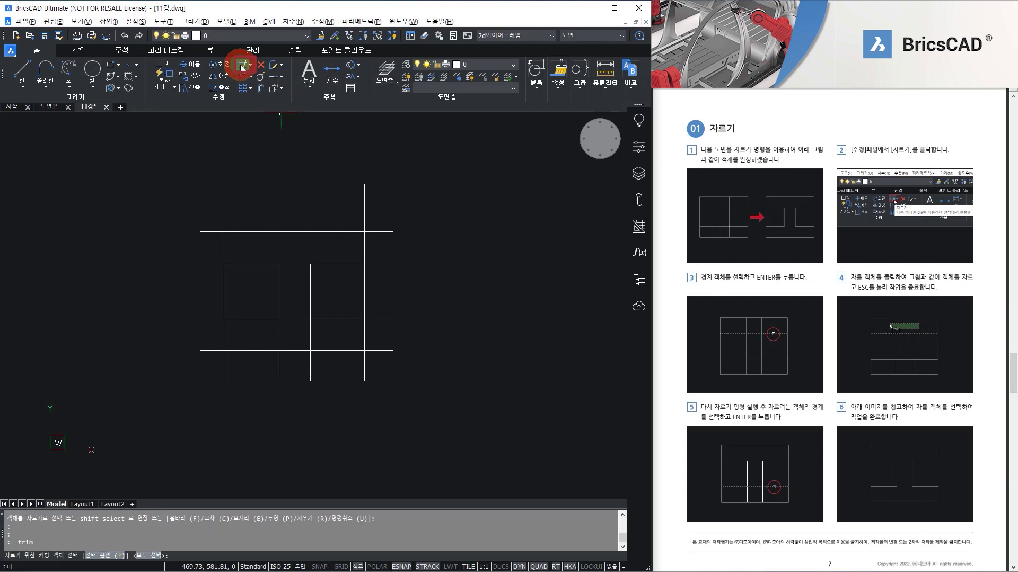
click(337, 318)
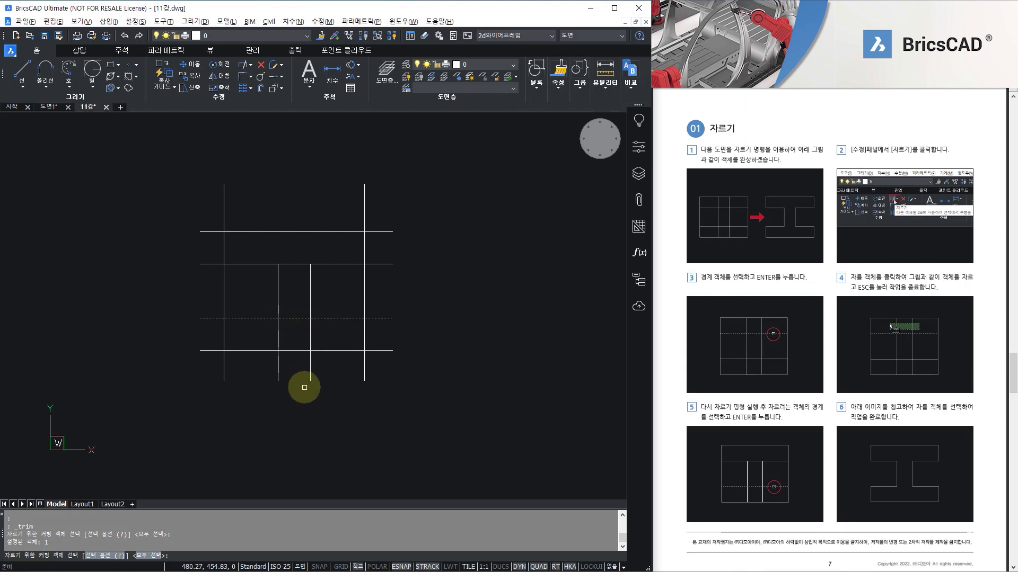
key(Return)
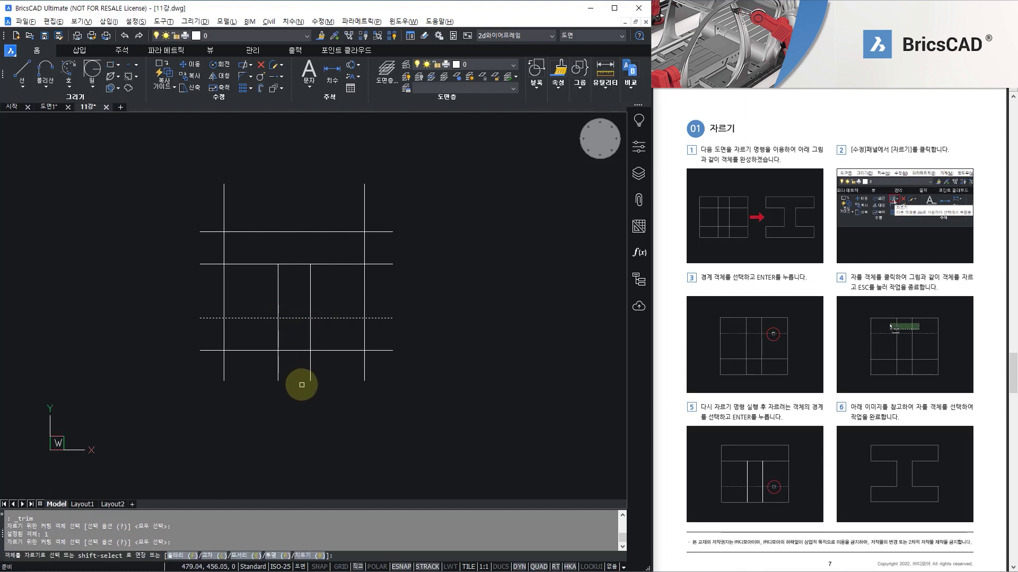
click(331, 343)
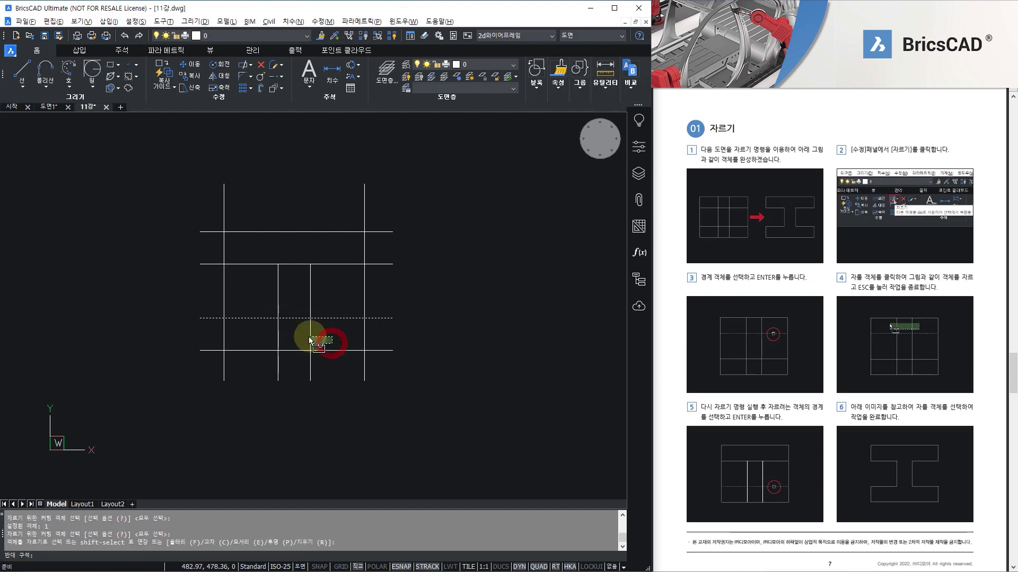
click(259, 335)
key(Escape)
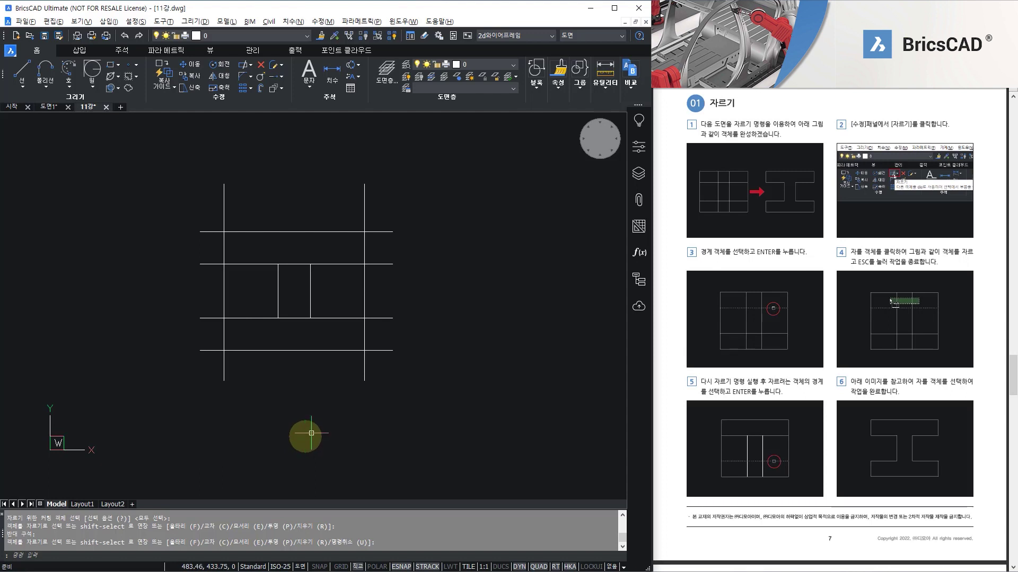
Trim the ends of all four horizontal lines that extend right of the rightmost vertical line, using that line as the cutting edge
click(243, 64)
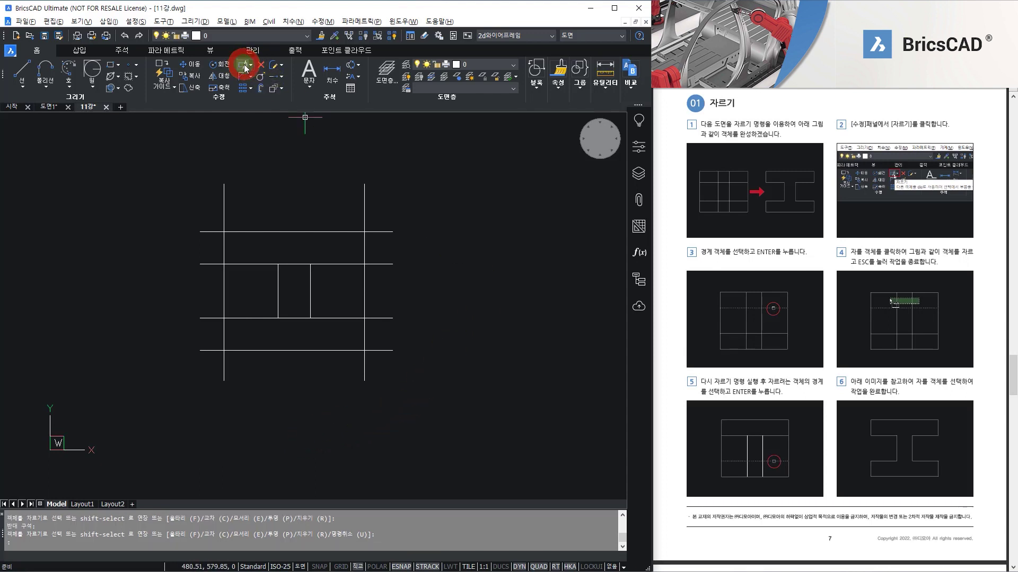
click(365, 291)
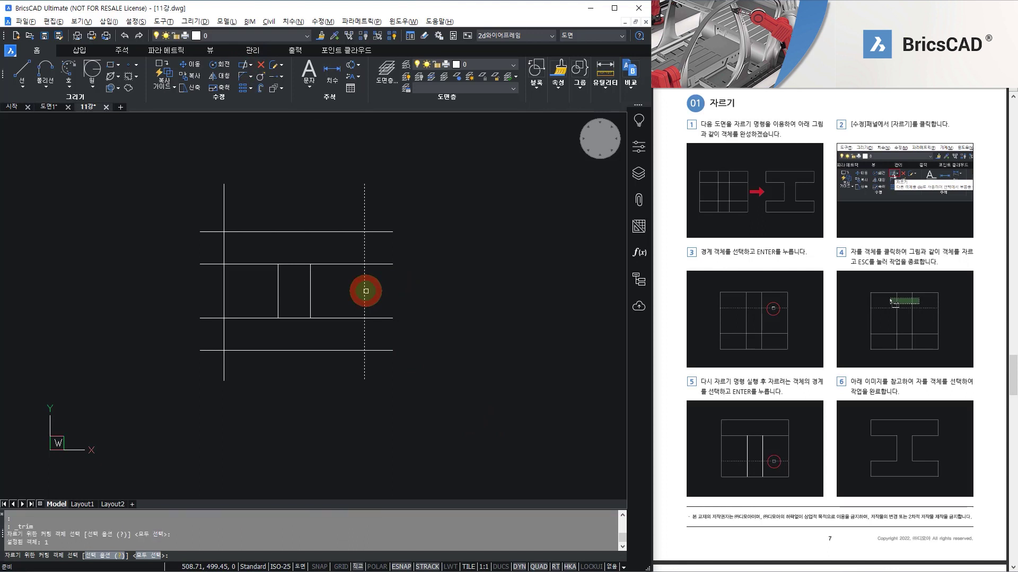
key(Return)
click(419, 376)
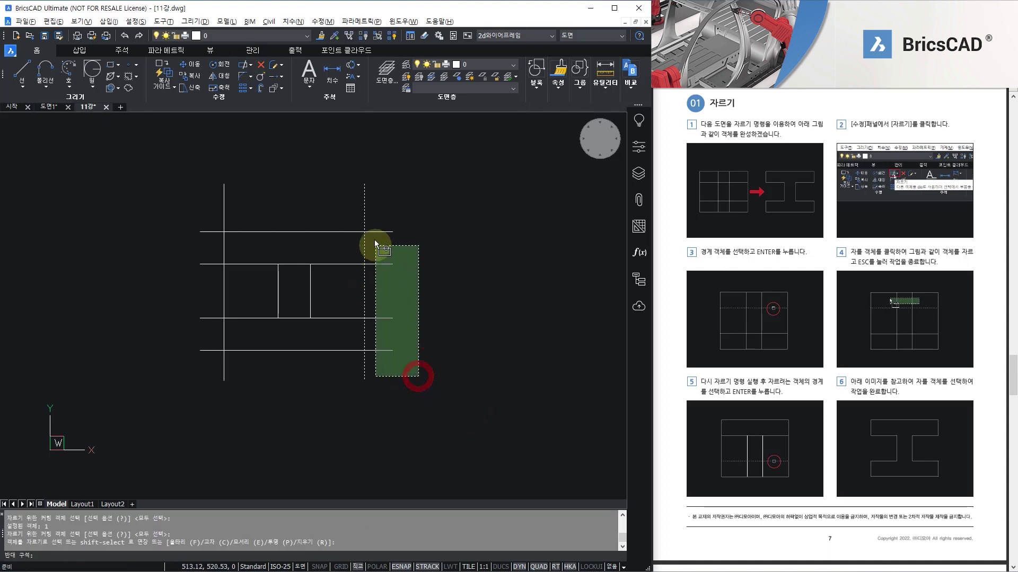
click(371, 206)
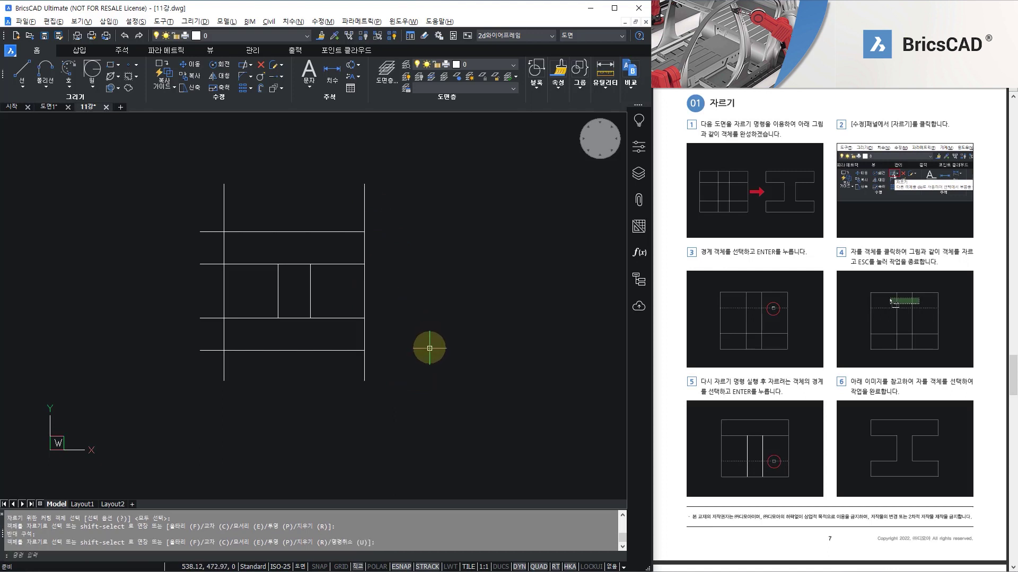
Trim the ends of all four horizontal lines that extend left of the leftmost vertical line, using that line as the cutting edge
click(245, 67)
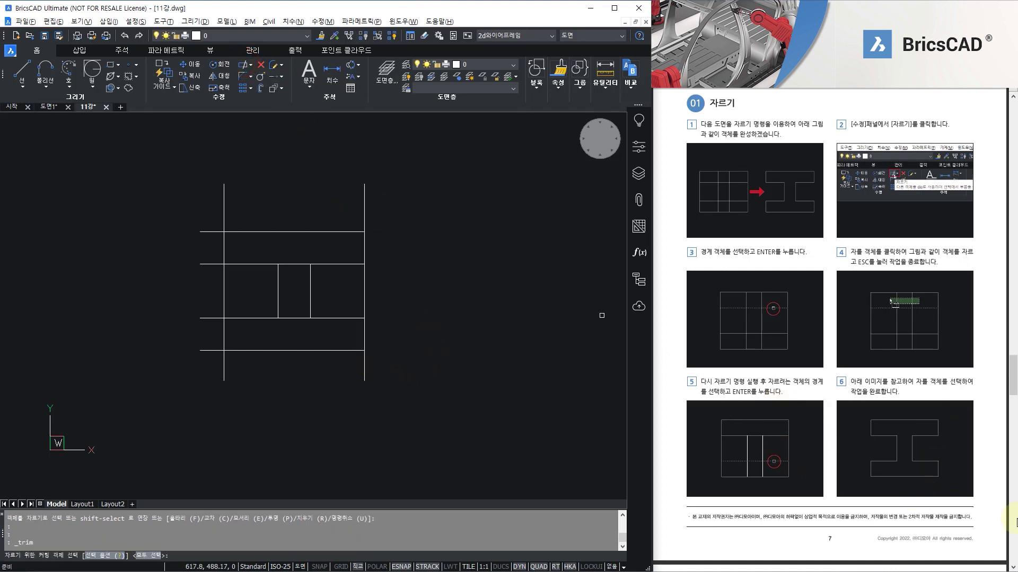
click(222, 371)
key(Return)
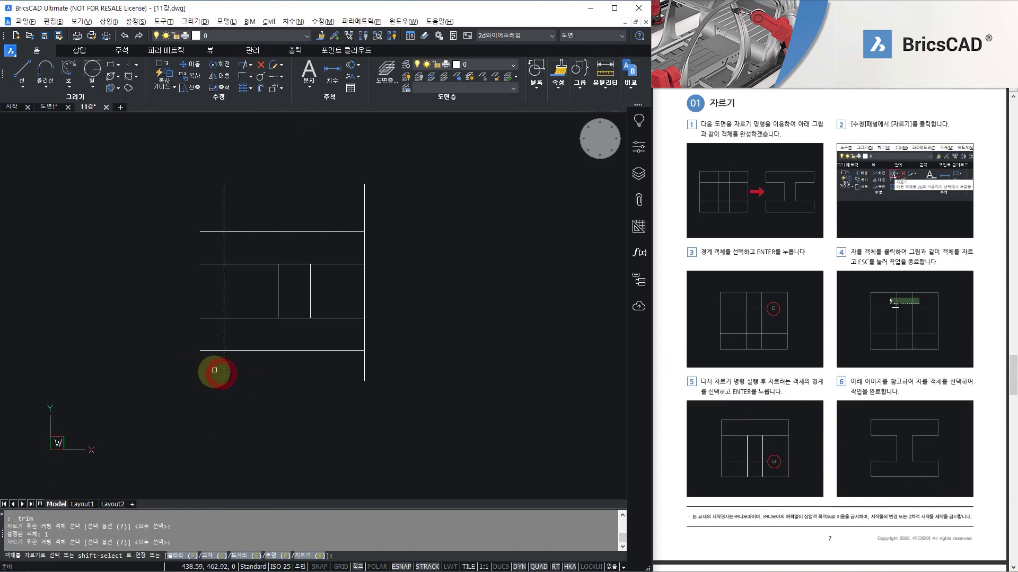
click(212, 364)
click(171, 183)
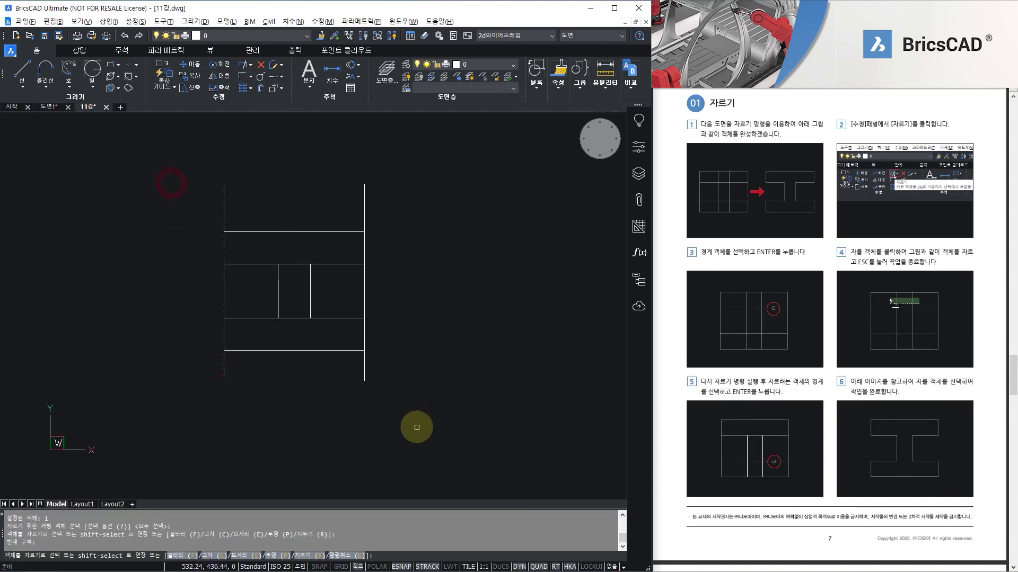
key(Escape)
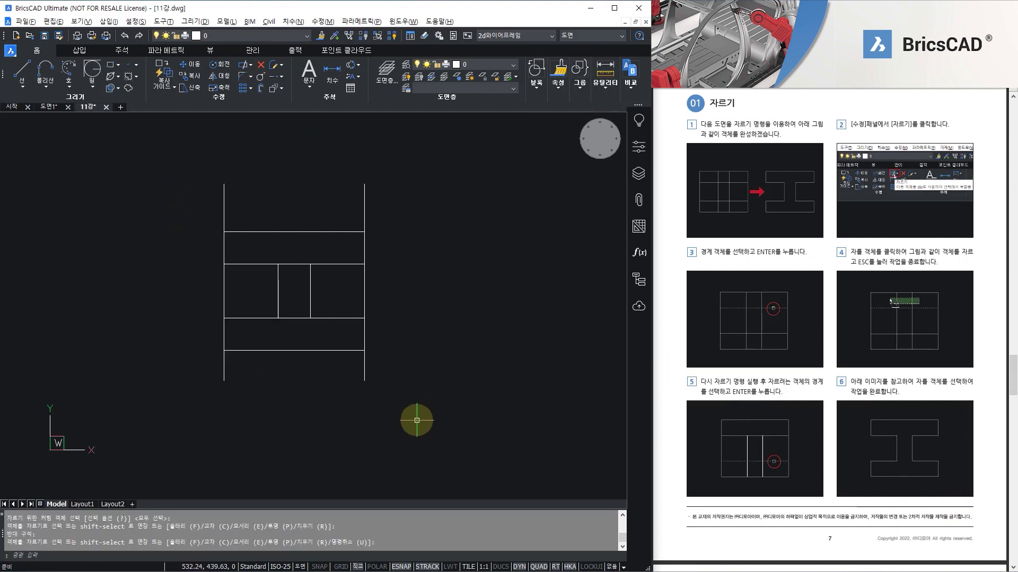
Trim the two outer vertical lines above the topmost horizontal line, using that line as the cutting edge
click(243, 65)
click(324, 232)
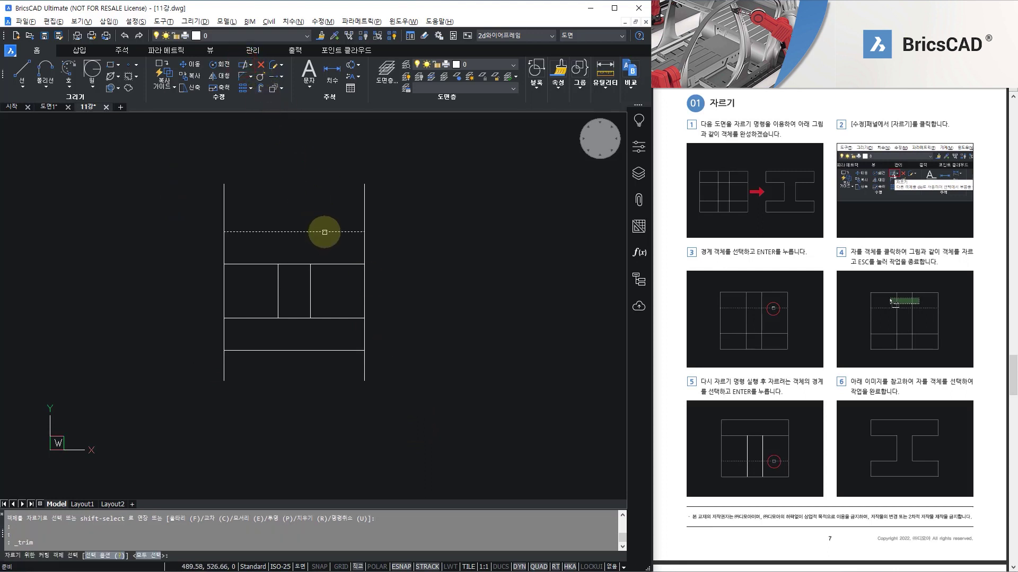
key(Return)
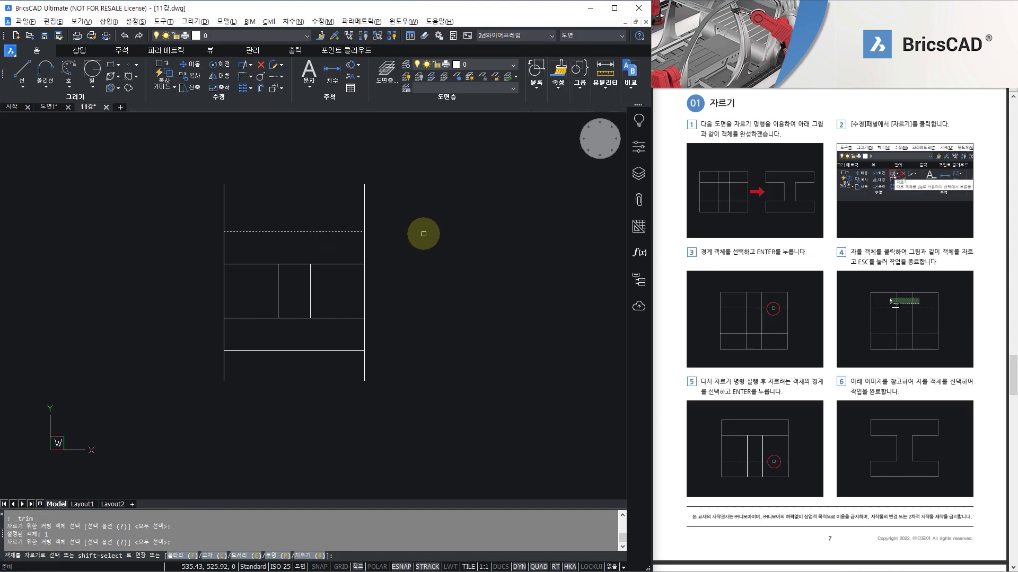
click(393, 217)
click(153, 167)
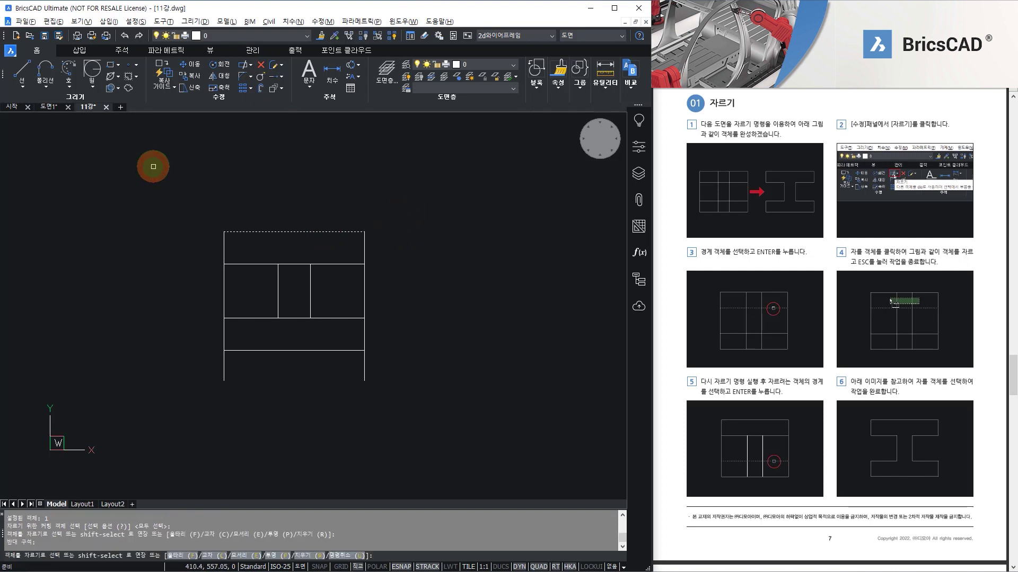
key(Escape)
Trim the two outer vertical lines below the lowest horizontal line, using that line as the cutting edge
click(244, 64)
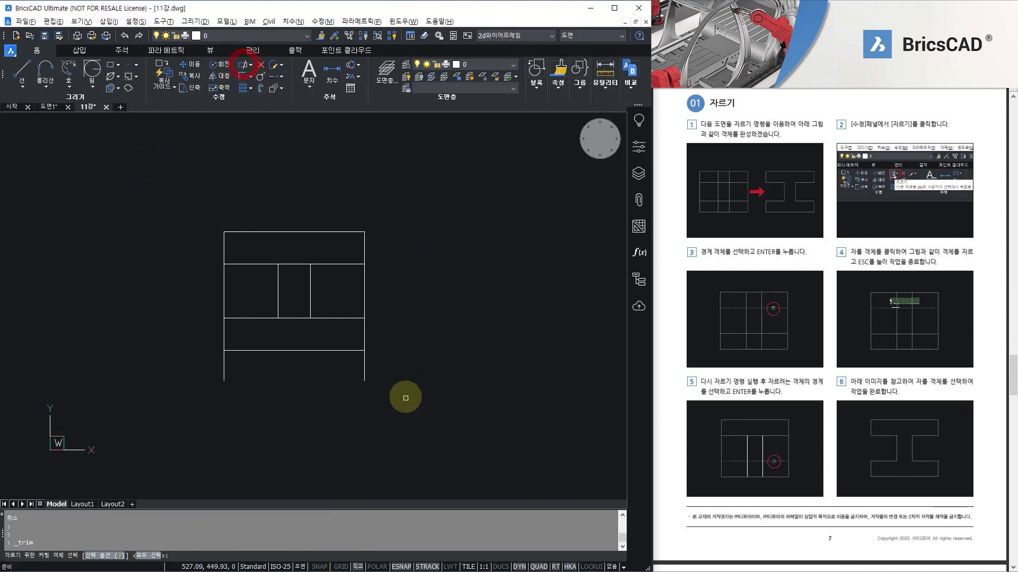
click(336, 351)
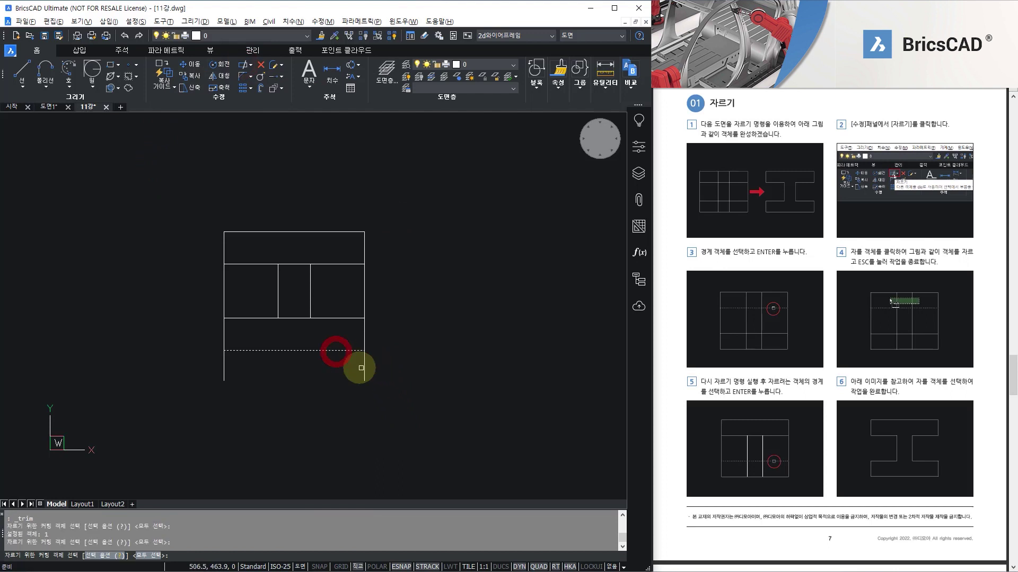
key(Return)
click(384, 399)
click(172, 361)
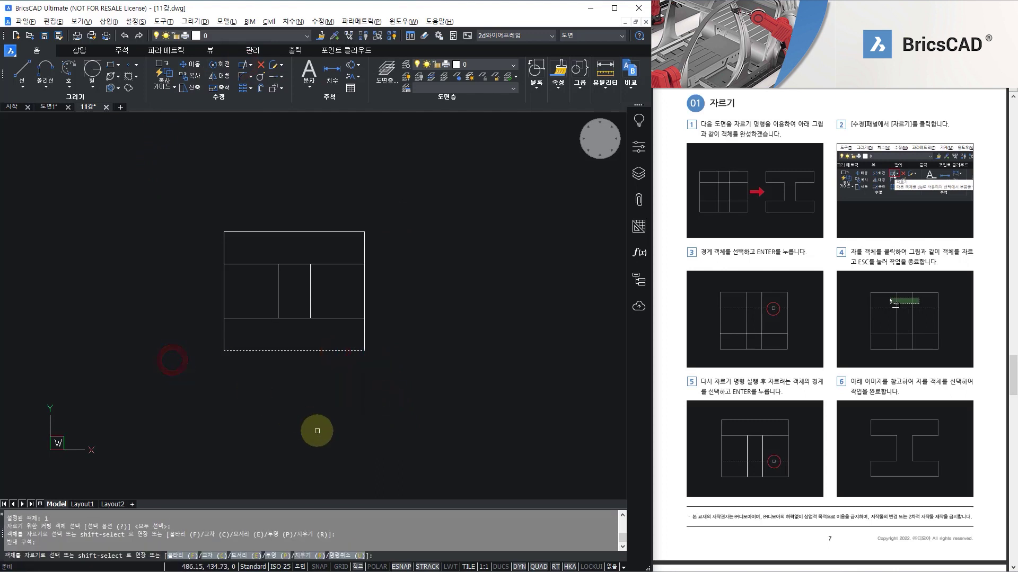
key(Return)
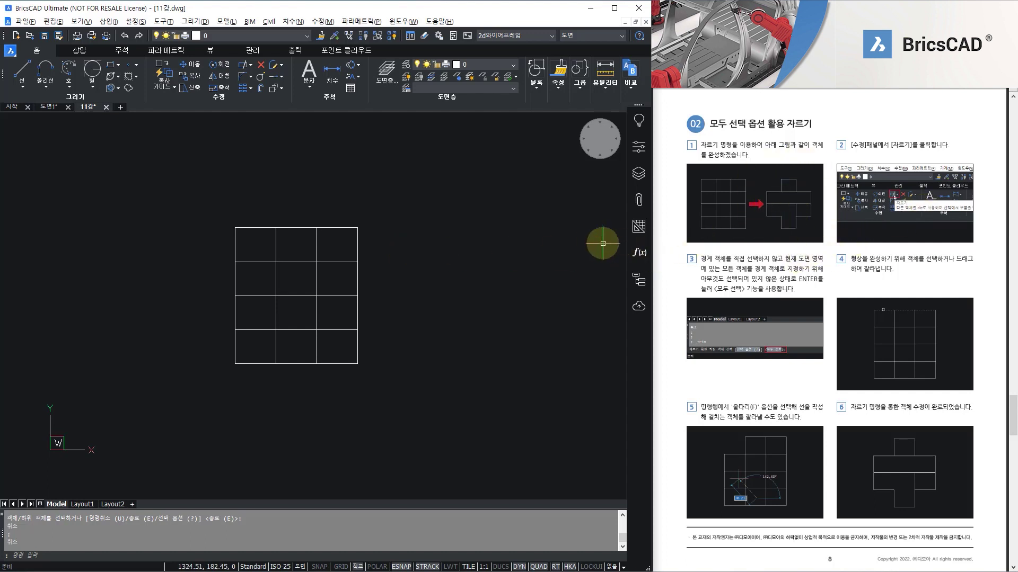
Save the drawing, then trim the upper edge of the grid's top-left cell with all objects as cutting edges
key(ctrl+s)
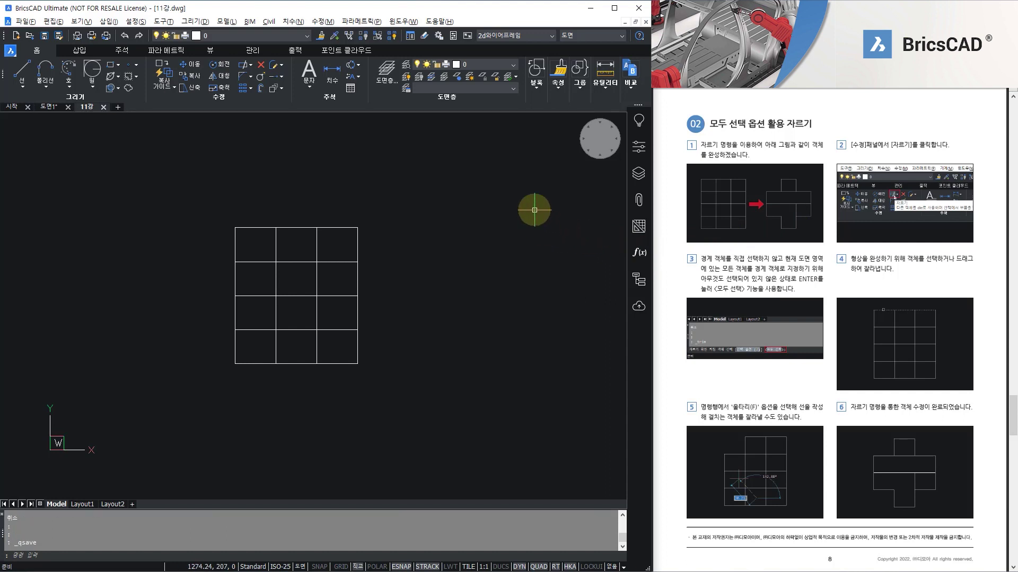
click(250, 65)
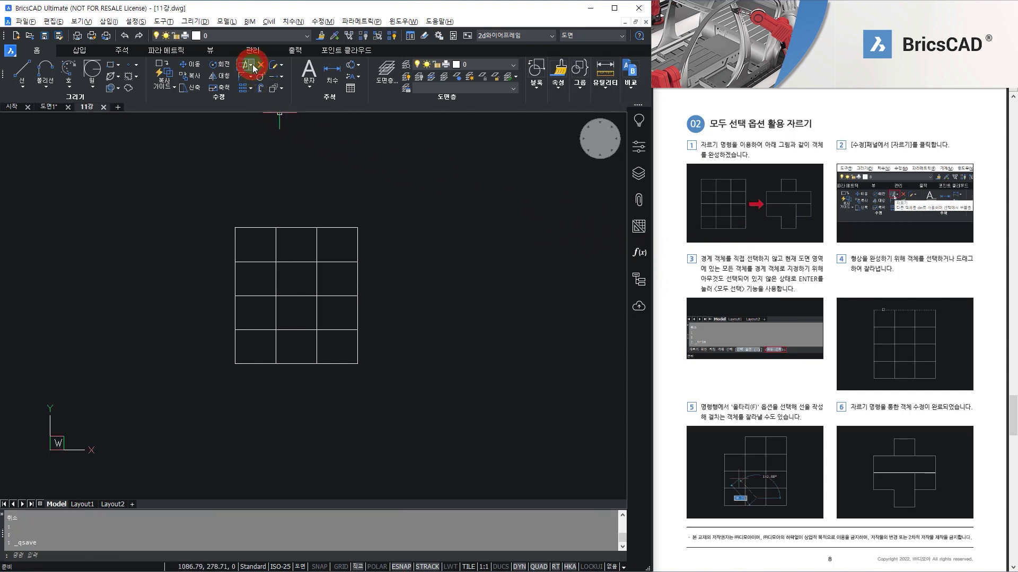
click(265, 78)
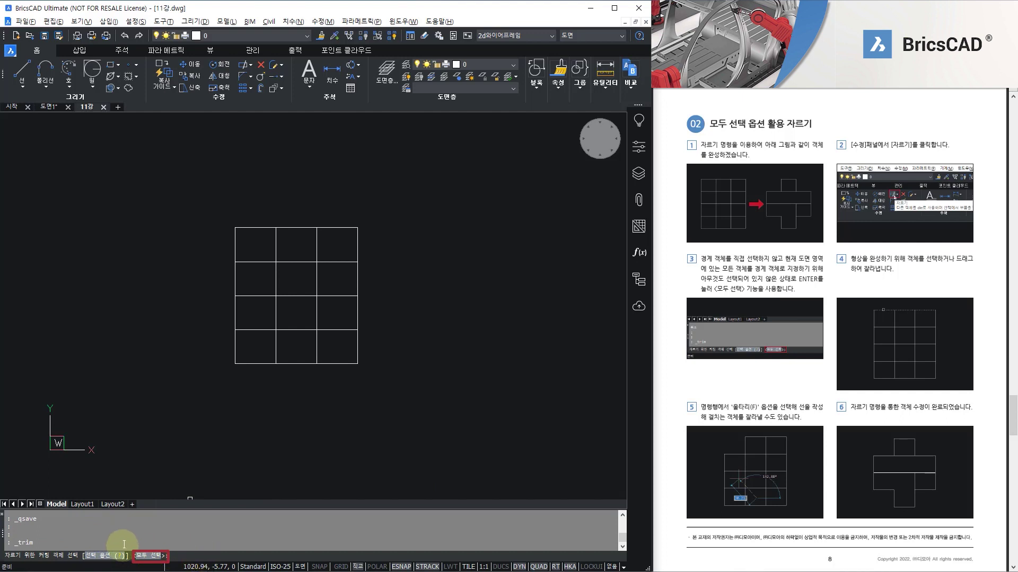
click(185, 560)
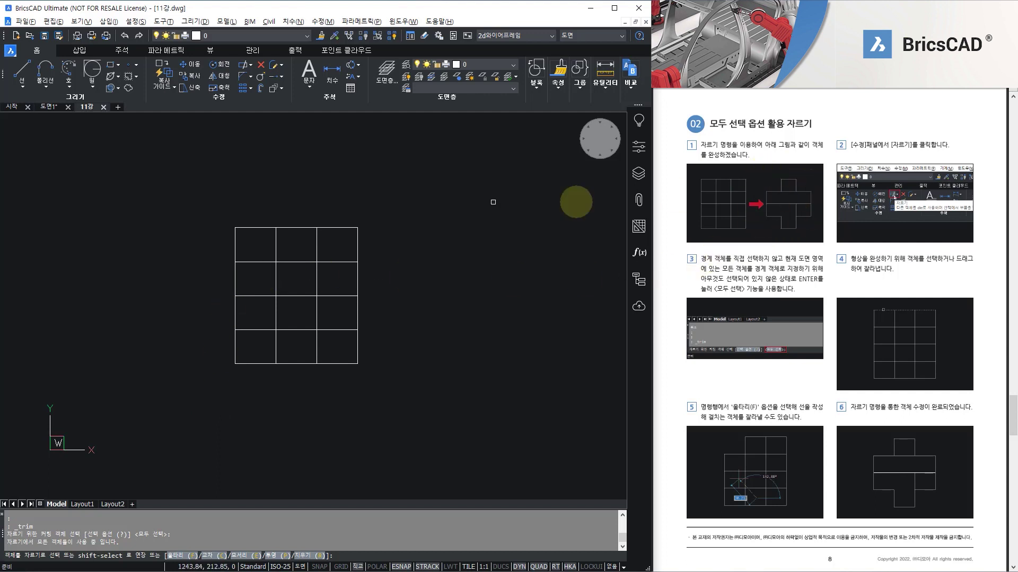
click(249, 226)
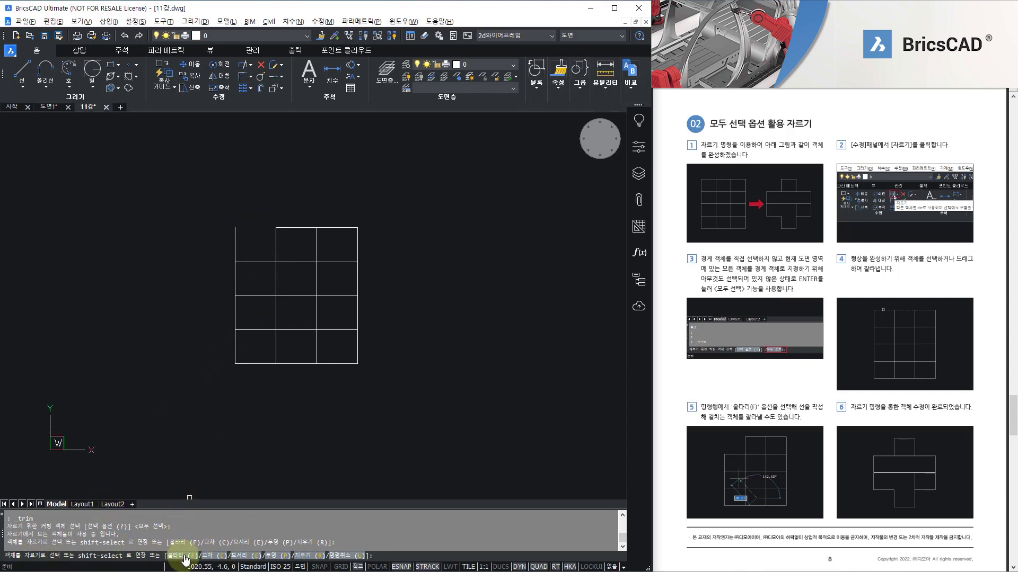
With Ortho off, trim using a diagonal Fence across the third row's left inner vertical segment and the middle segment of the horizontal line below
click(181, 555)
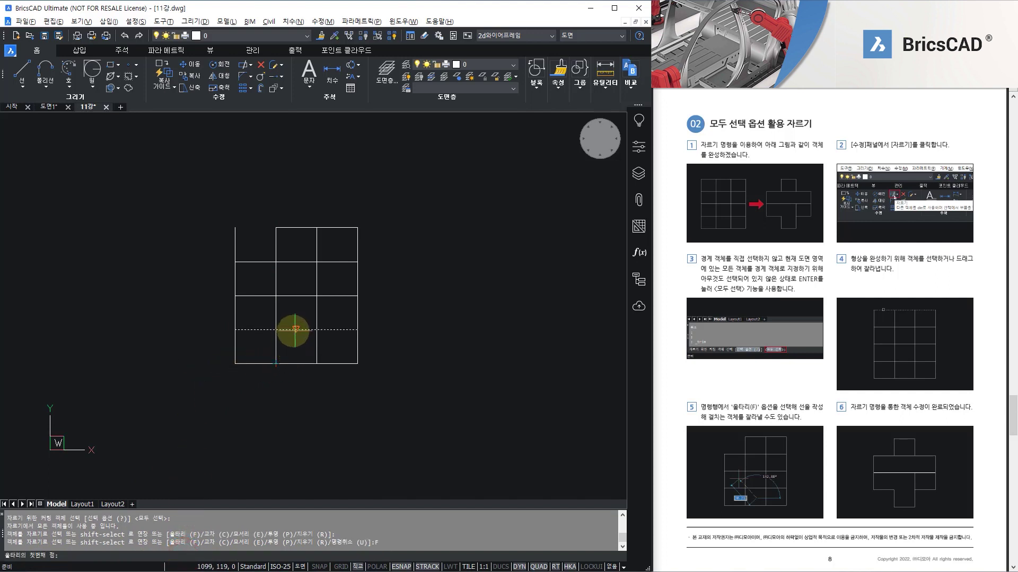
click(301, 343)
key(F8)
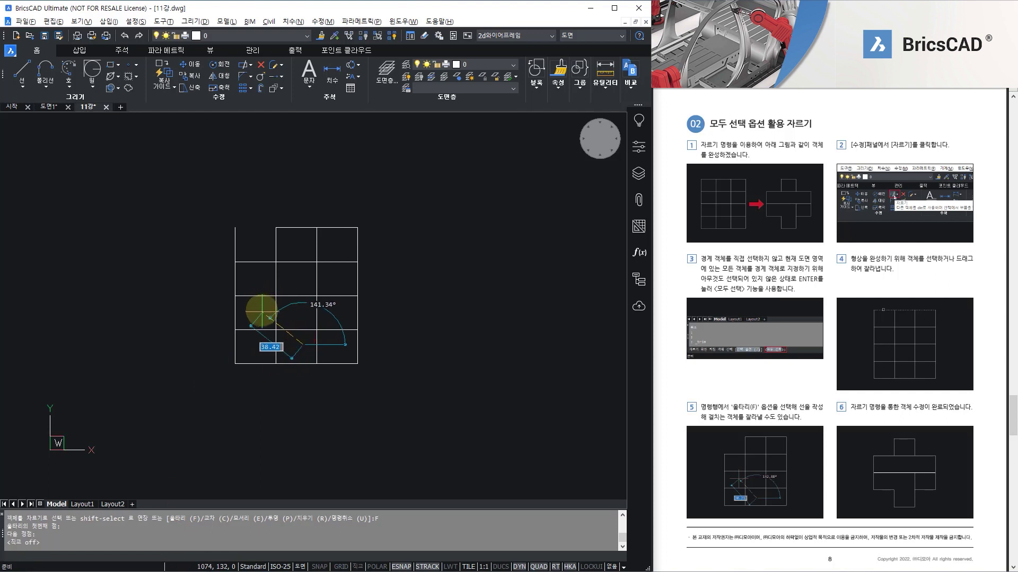
click(268, 308)
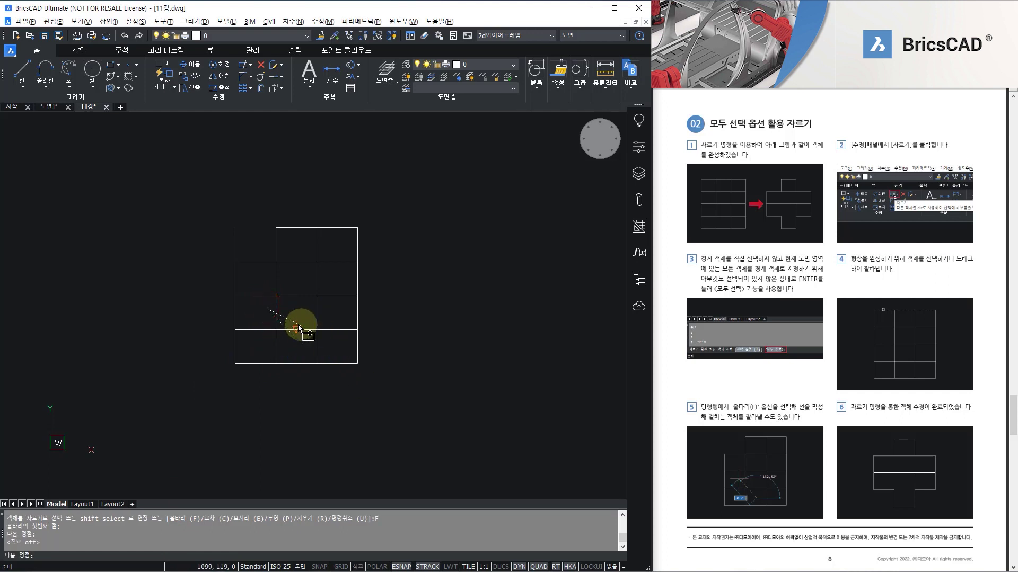
key(Return)
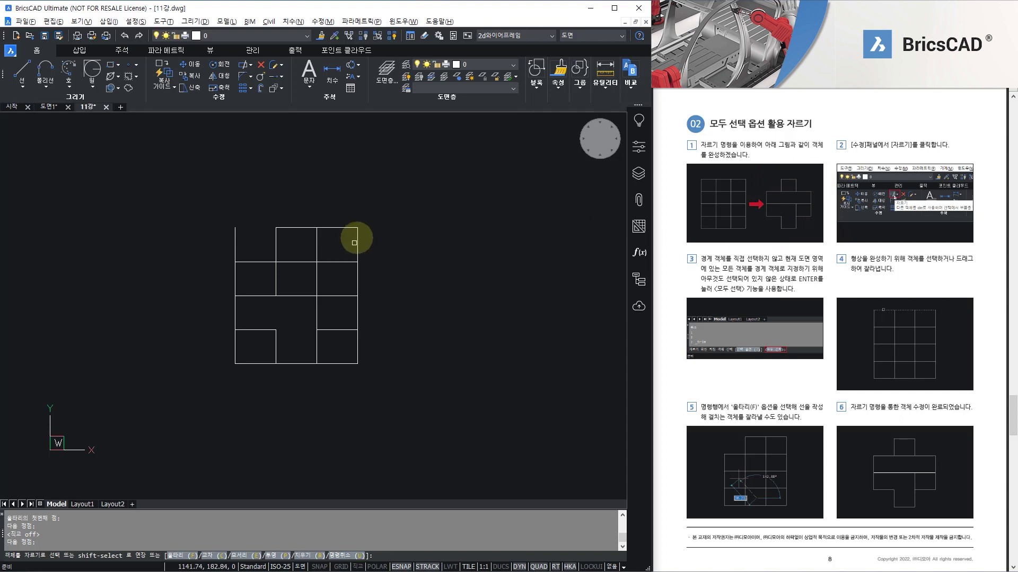
Trim the remaining outer edges of the grid's top corner cells and the two inner vertical segments in the second row
click(234, 246)
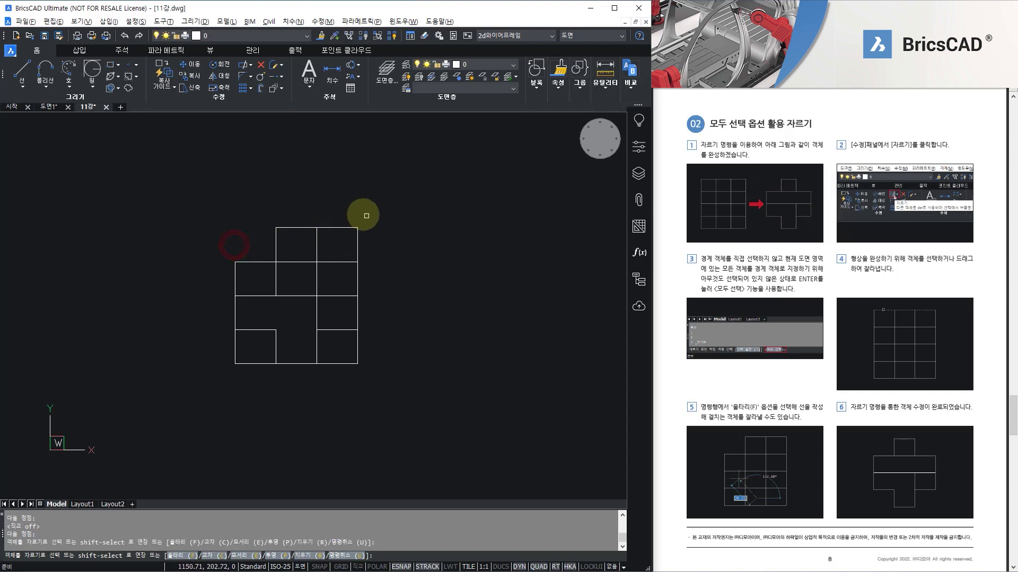
click(378, 241)
click(347, 207)
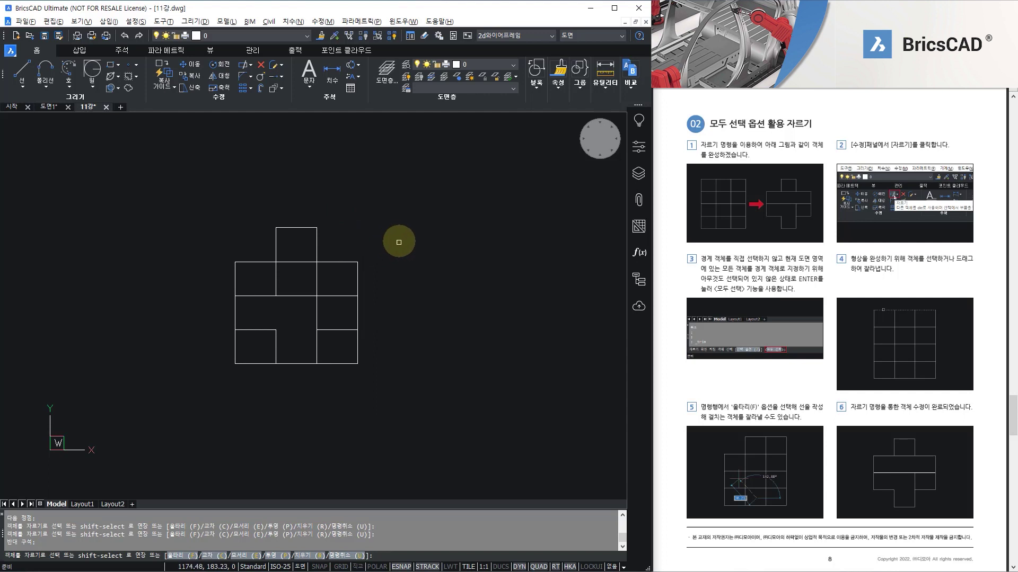
click(333, 288)
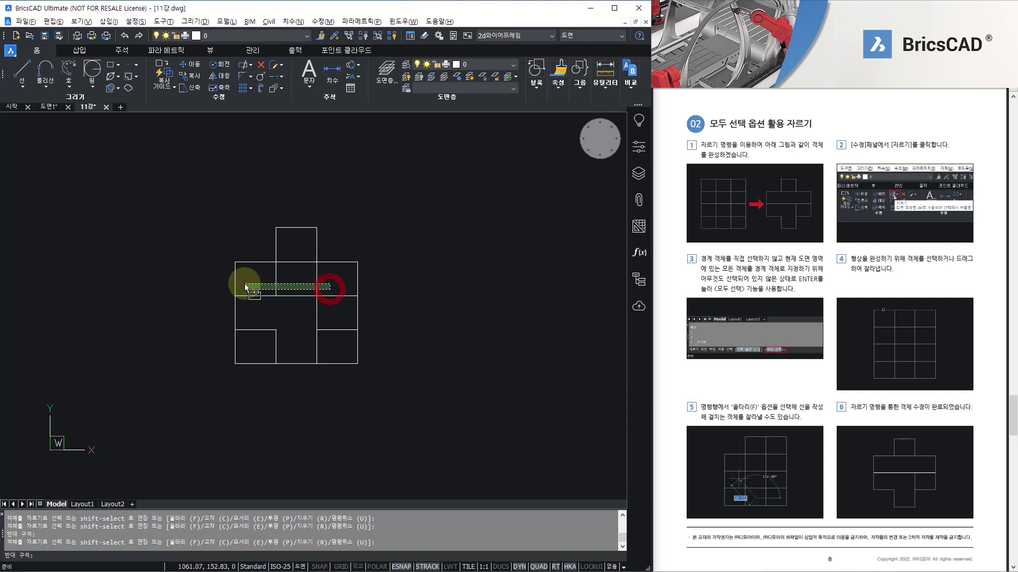
click(255, 274)
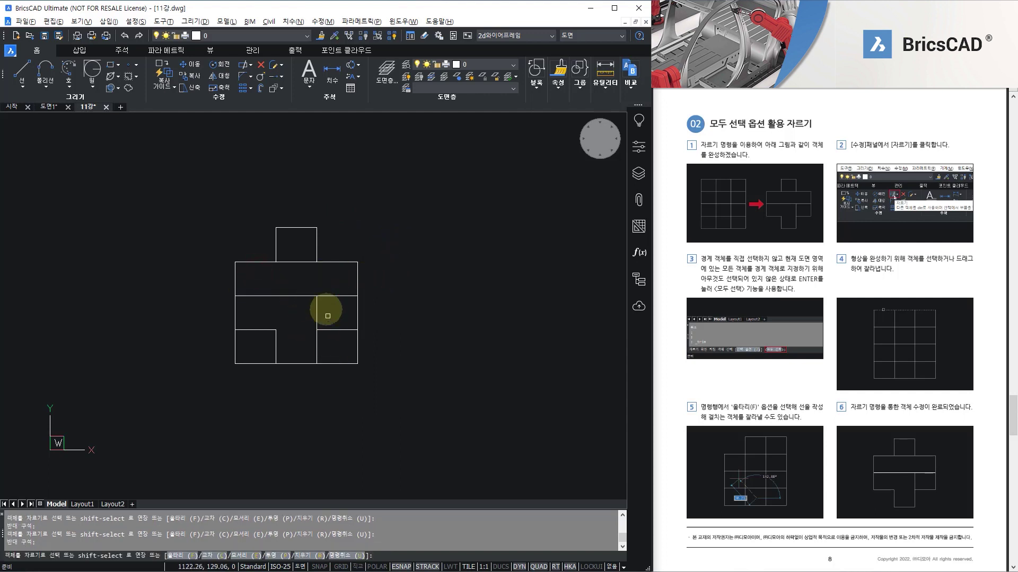
Trim the outer edges of the grid's bottom-right and bottom-left cells using crossing selections and end the Trim command
click(372, 378)
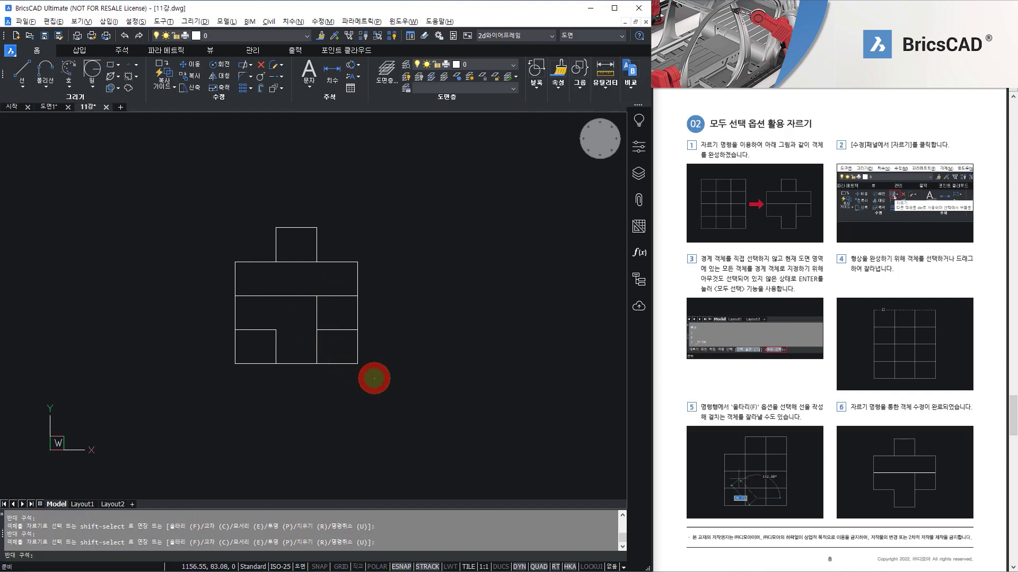
click(334, 346)
click(256, 380)
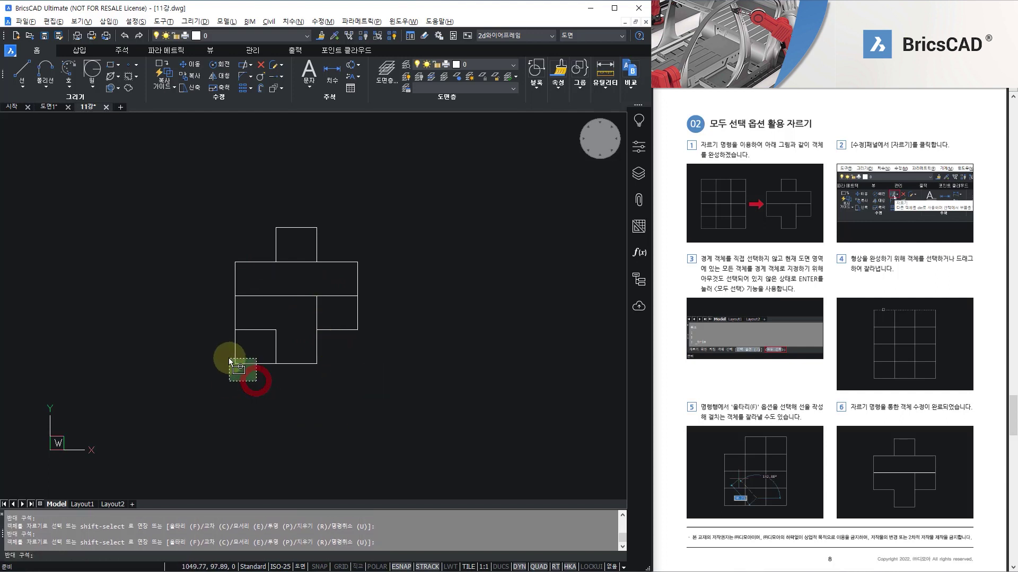
click(228, 352)
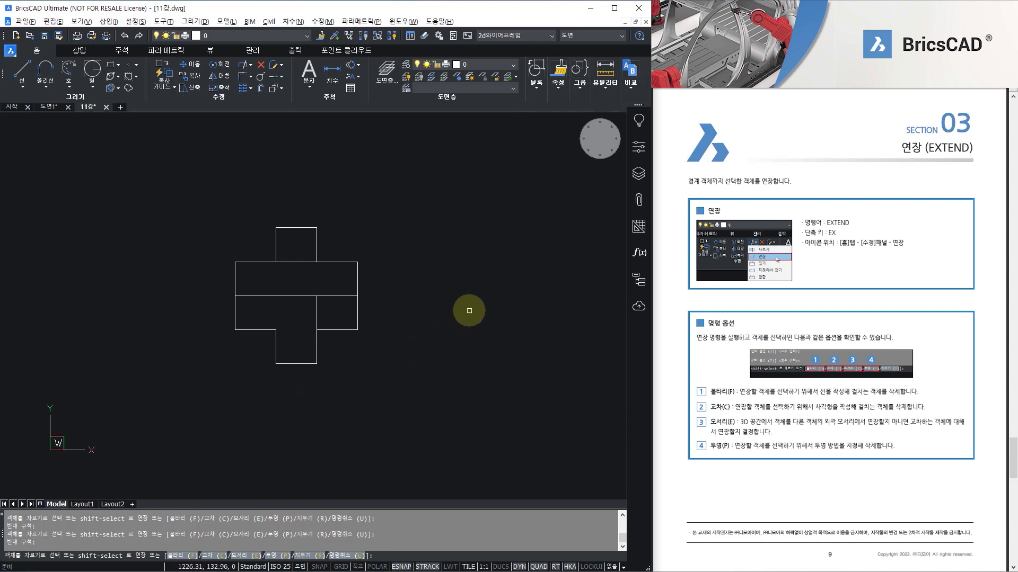
key(Escape)
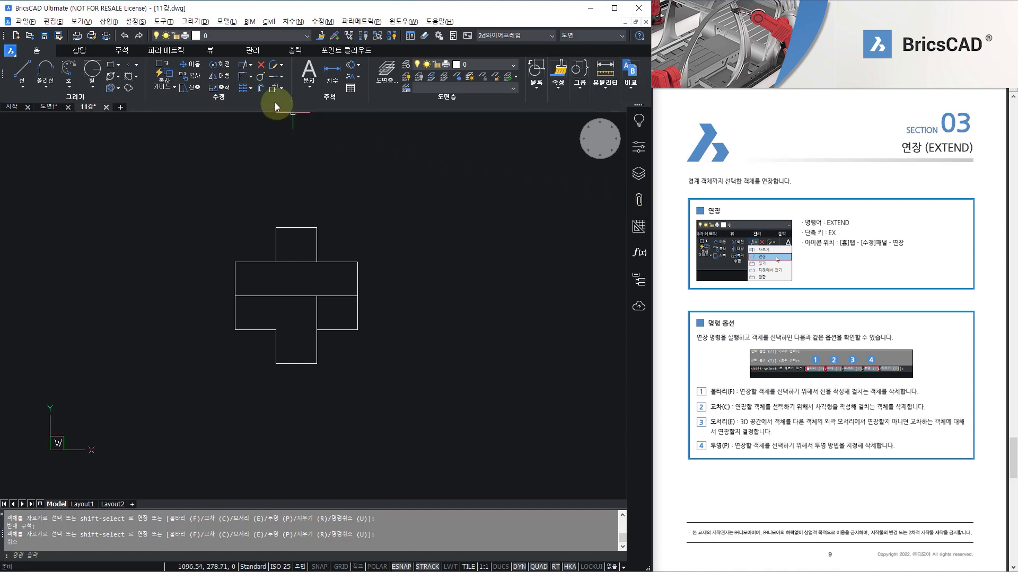
click(251, 66)
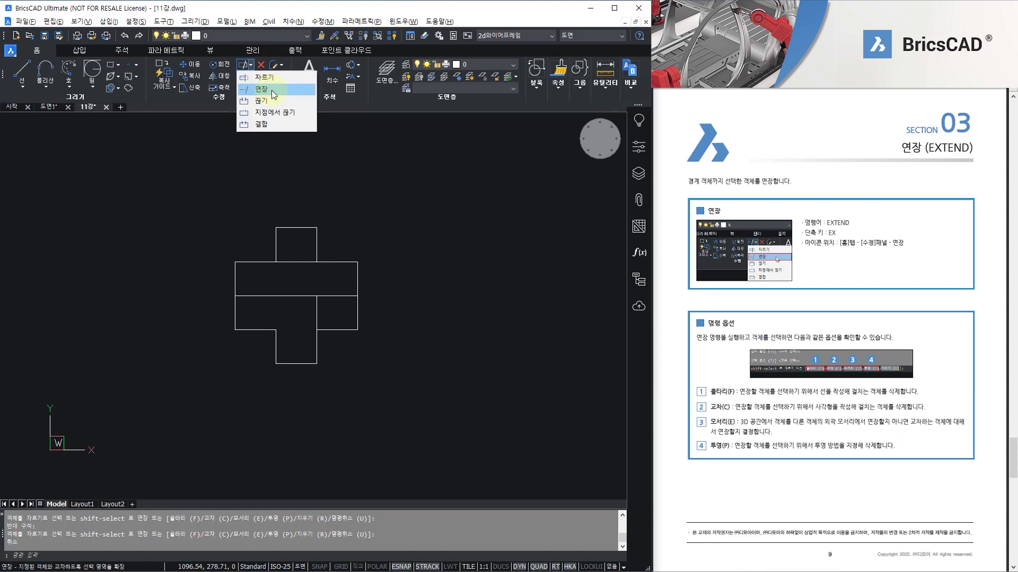
click(273, 93)
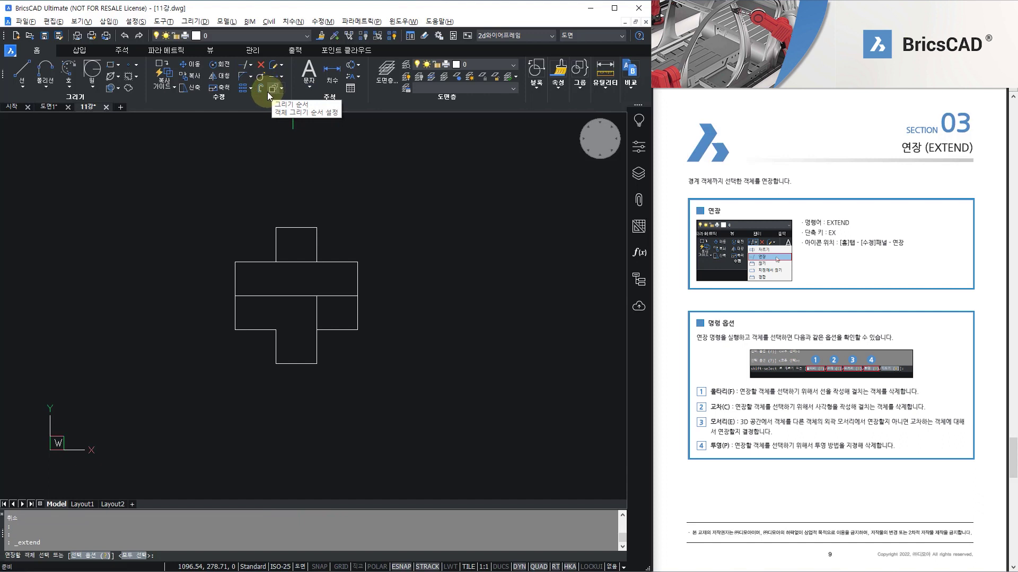
click(235, 276)
right_click(235, 276)
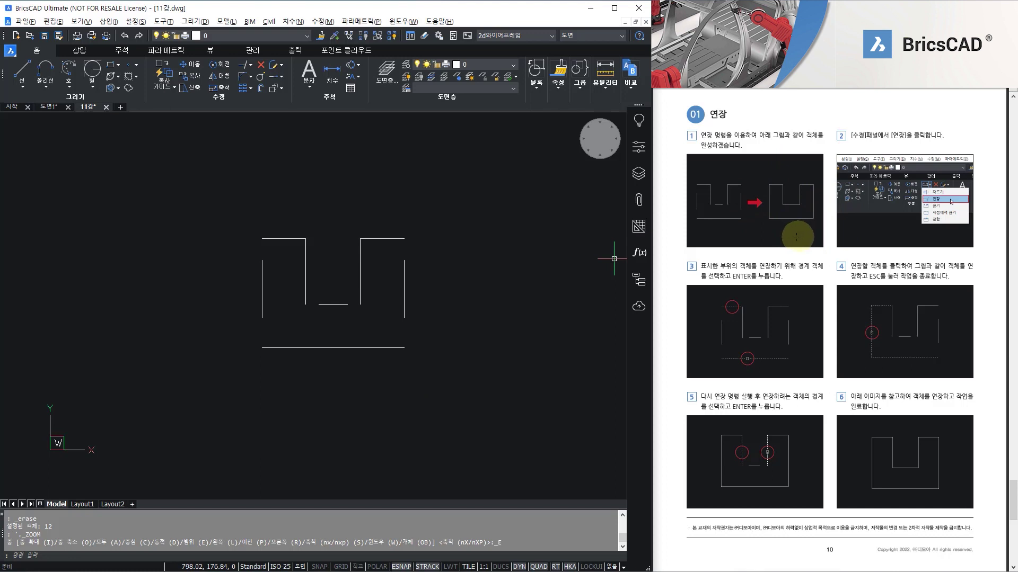
Extend both ends of the left vertical line, using the upper-left horizontal line and the bottom horizontal line as boundaries
click(250, 65)
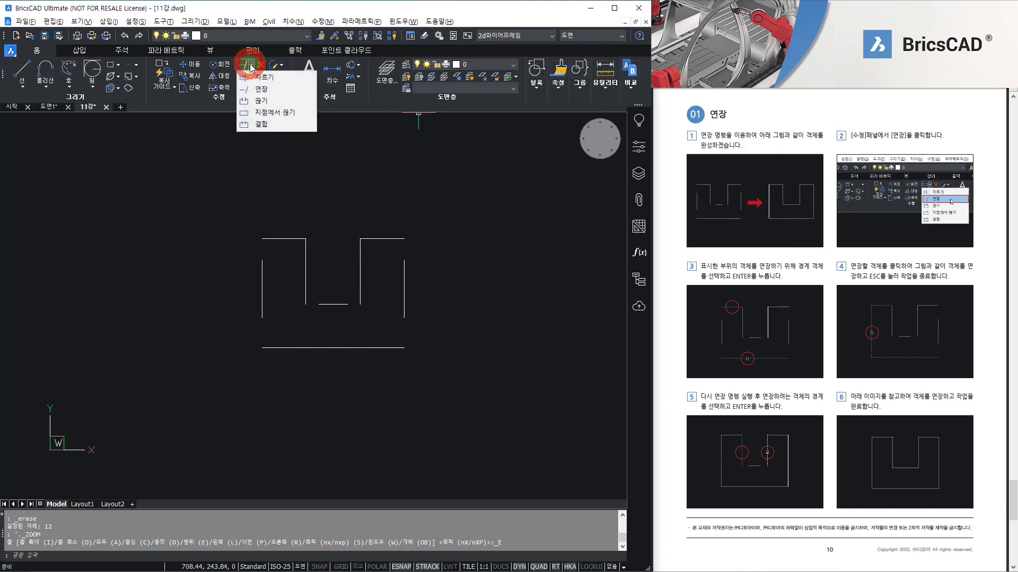
click(280, 95)
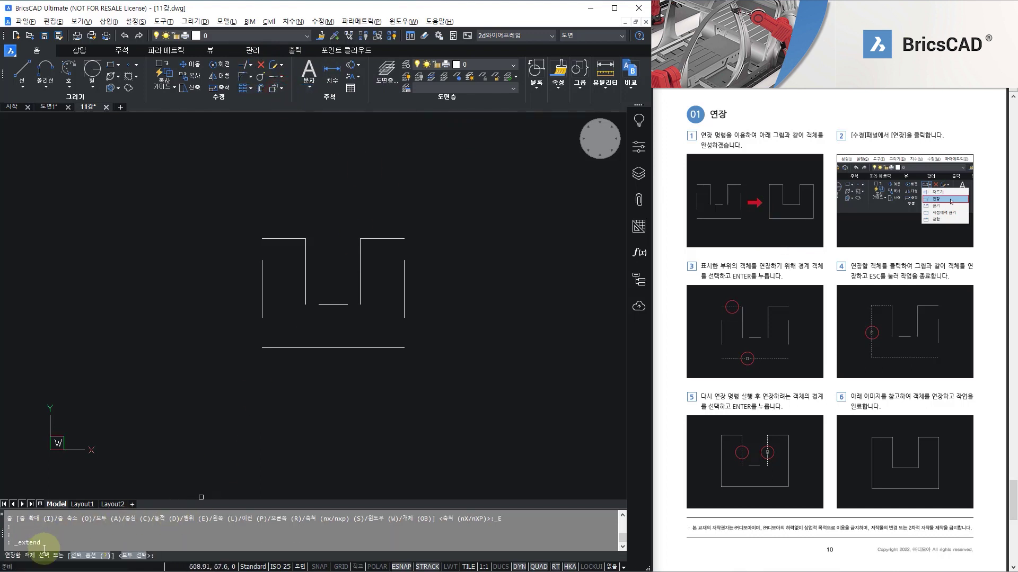
click(280, 239)
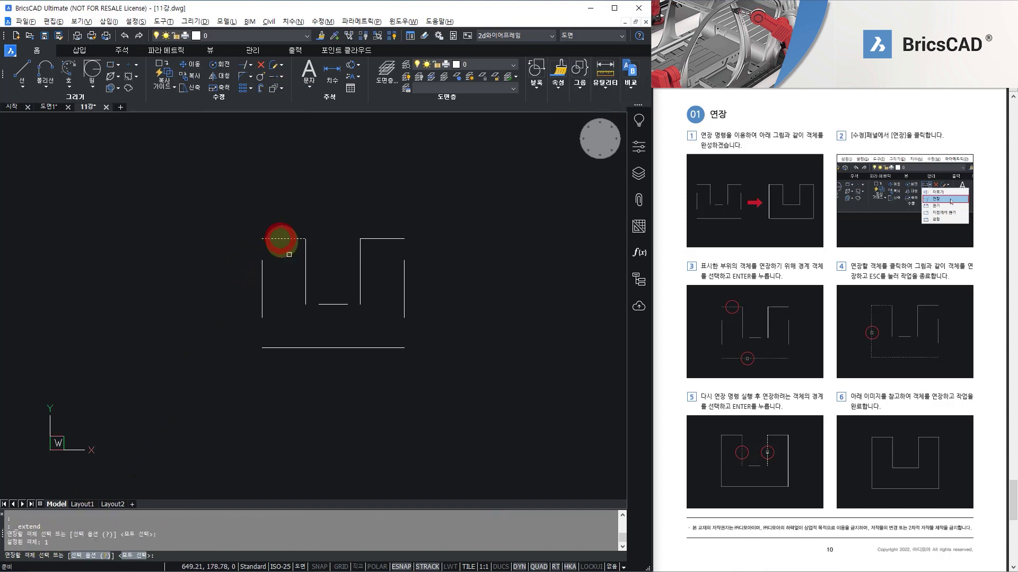
click(323, 348)
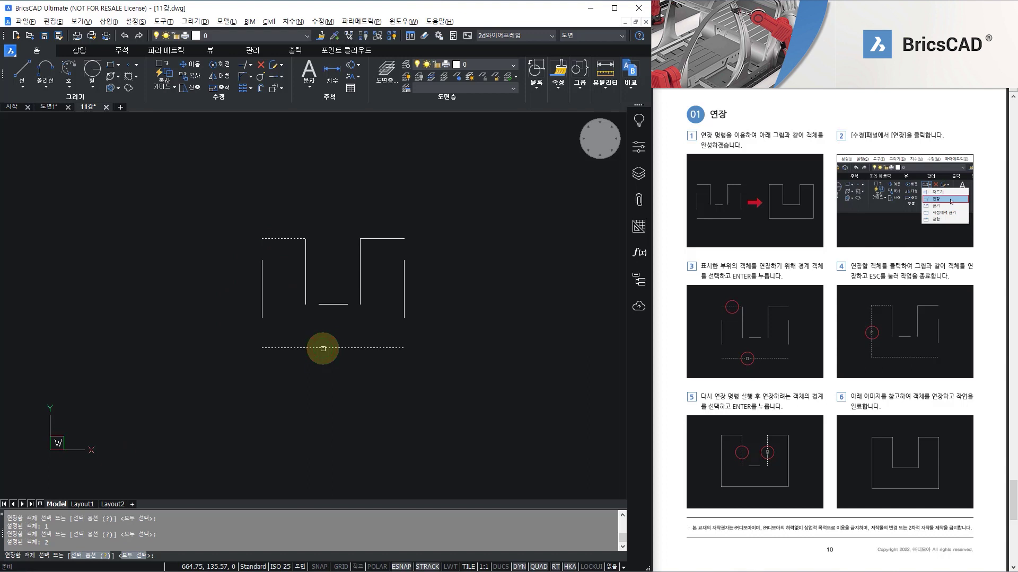
key(Return)
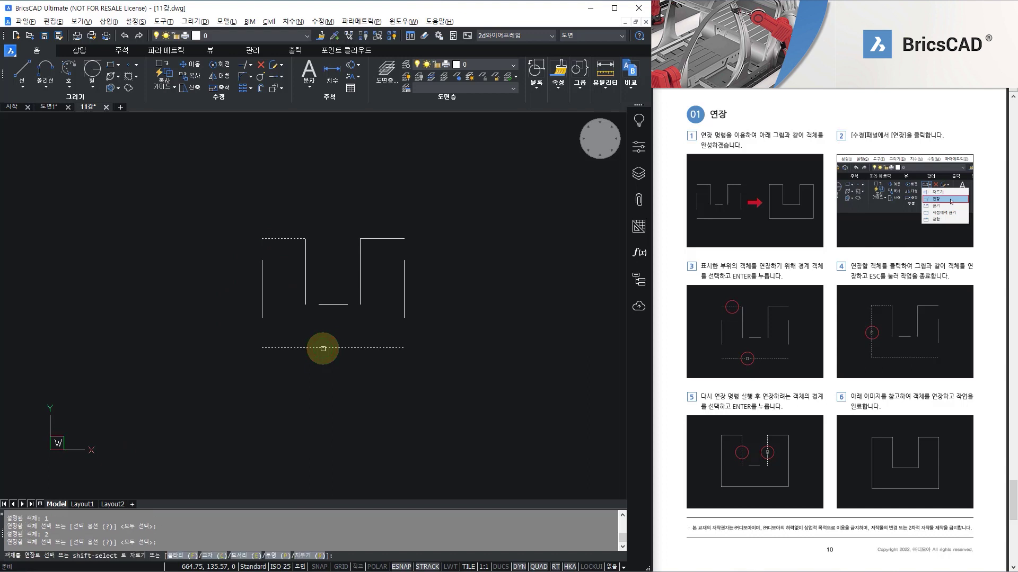
click(263, 289)
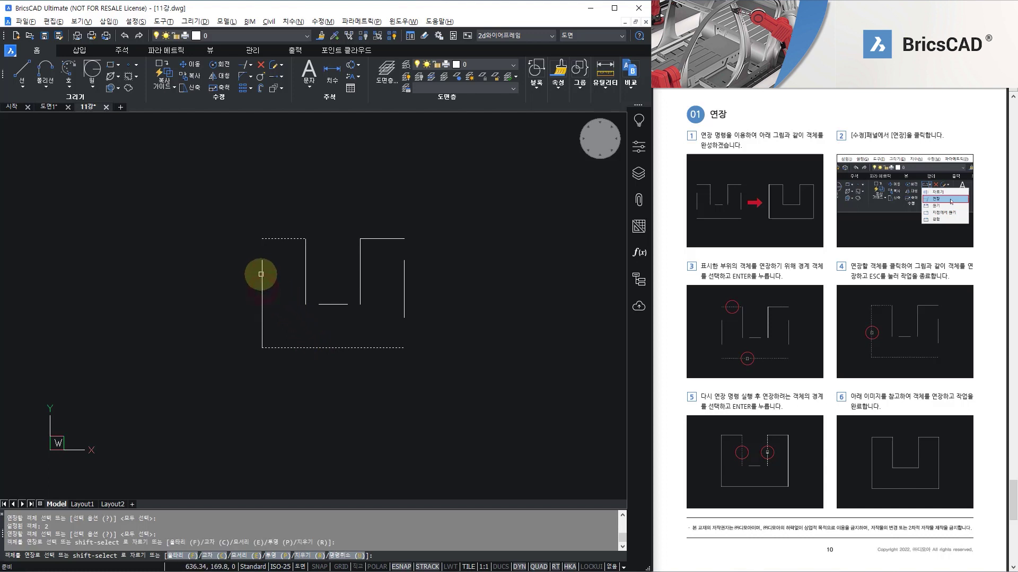
click(262, 274)
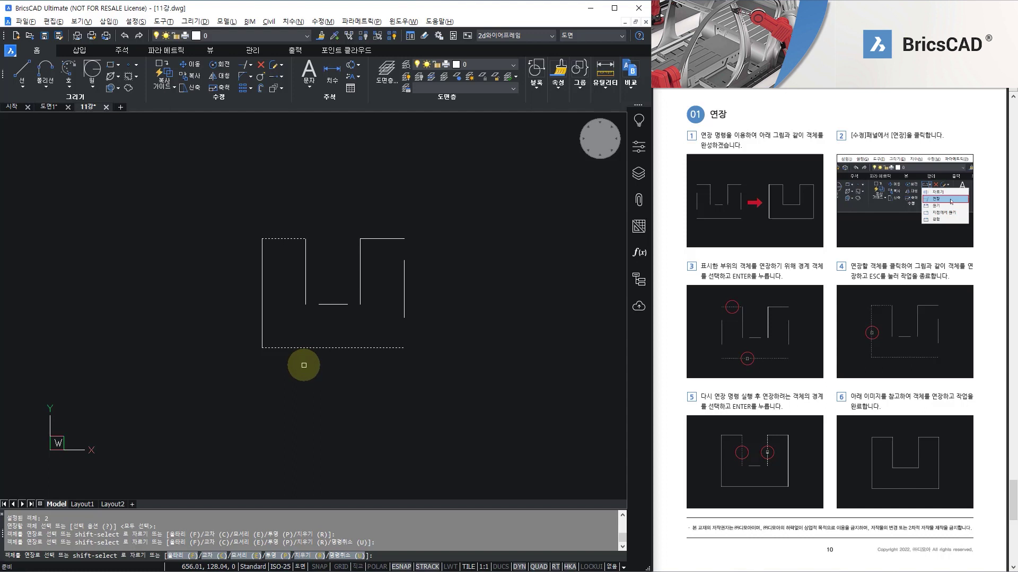
key(Escape)
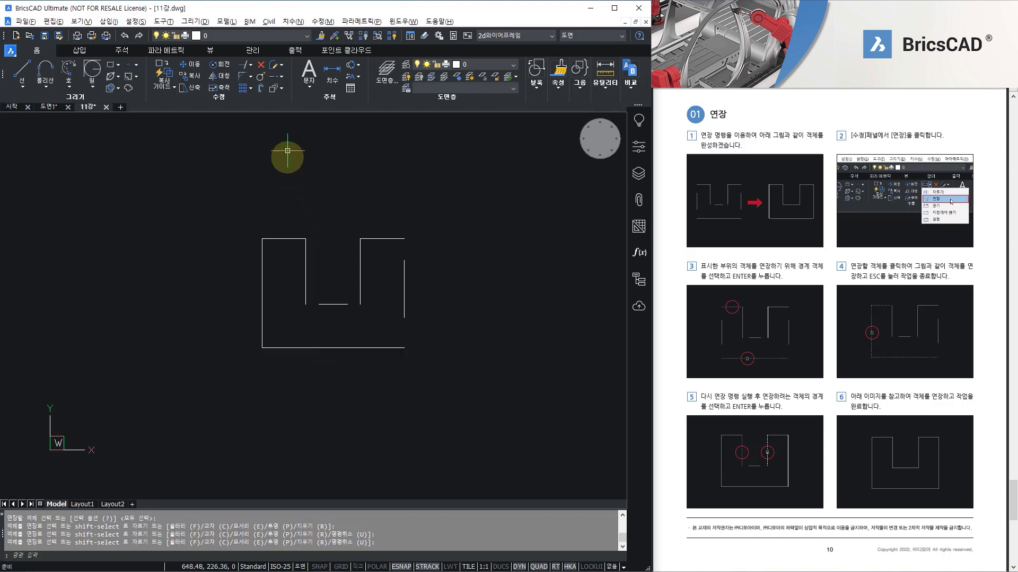
Extend both ends of the short middle horizontal line, using the two inner vertical lines as boundaries
key(Return)
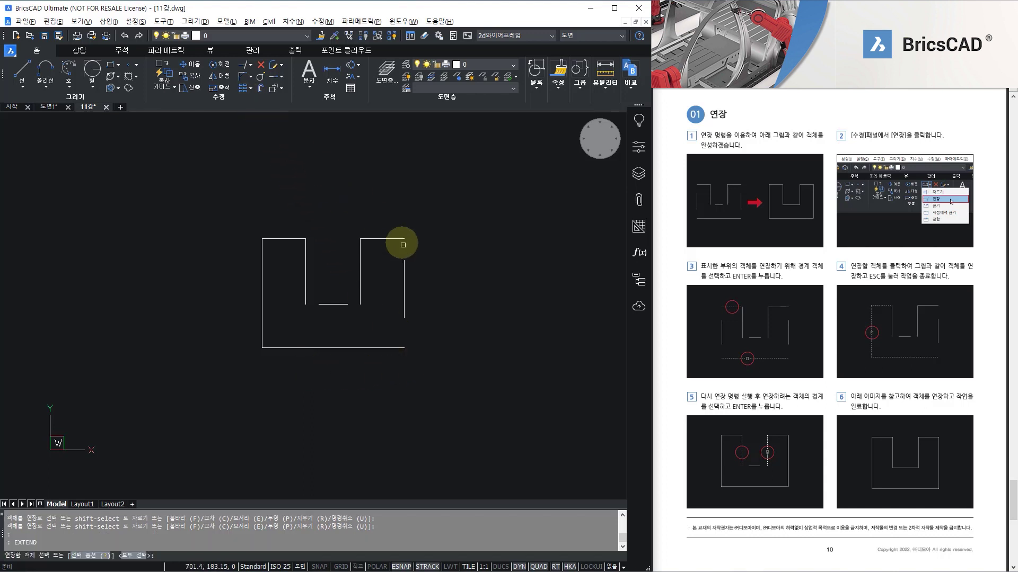
click(305, 264)
click(359, 261)
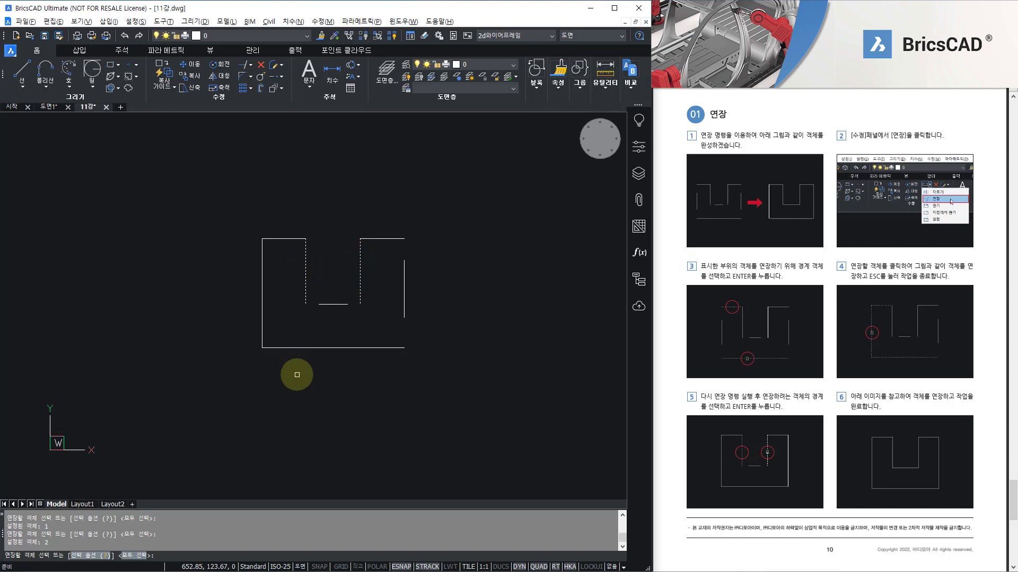
key(Return)
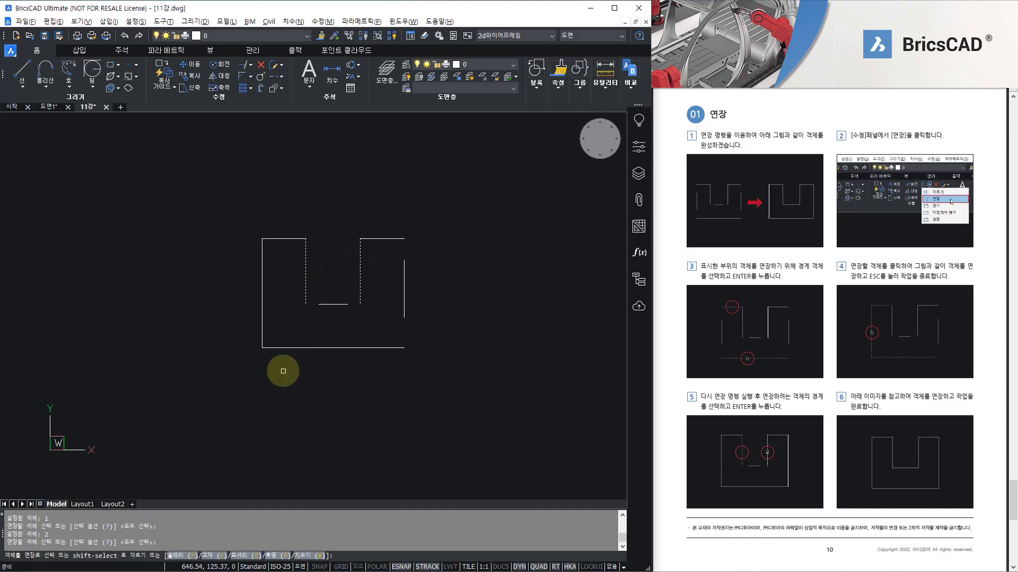
click(329, 304)
click(343, 305)
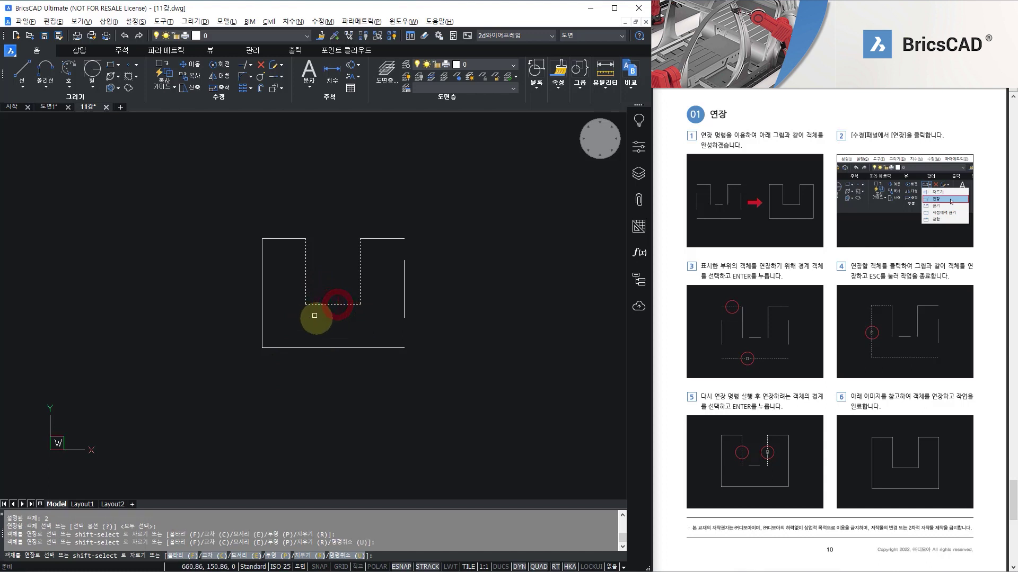
key(Escape)
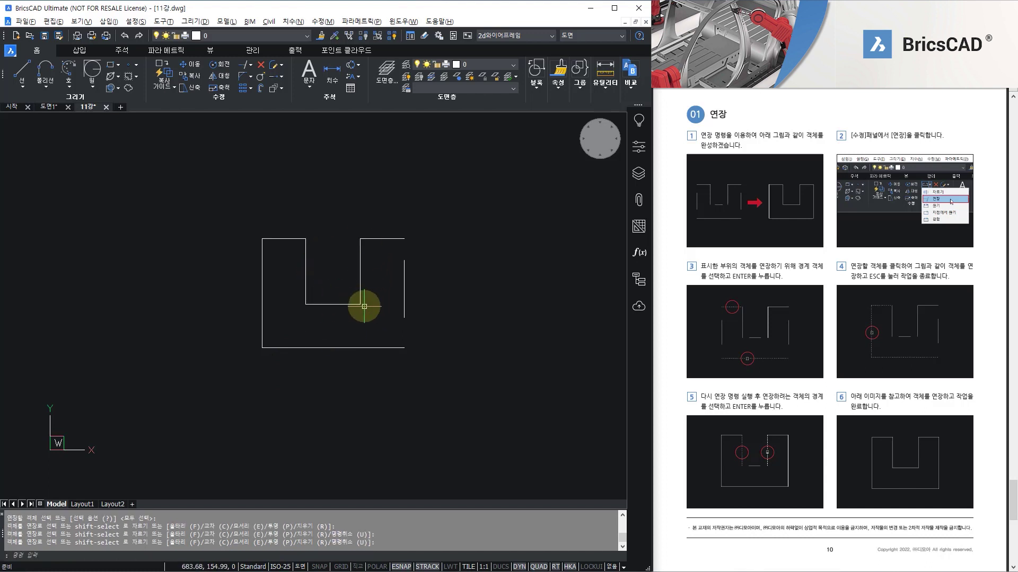
Extend both ends of the right vertical line, using the upper-right horizontal line and the bottom horizontal line as boundaries
key(Return)
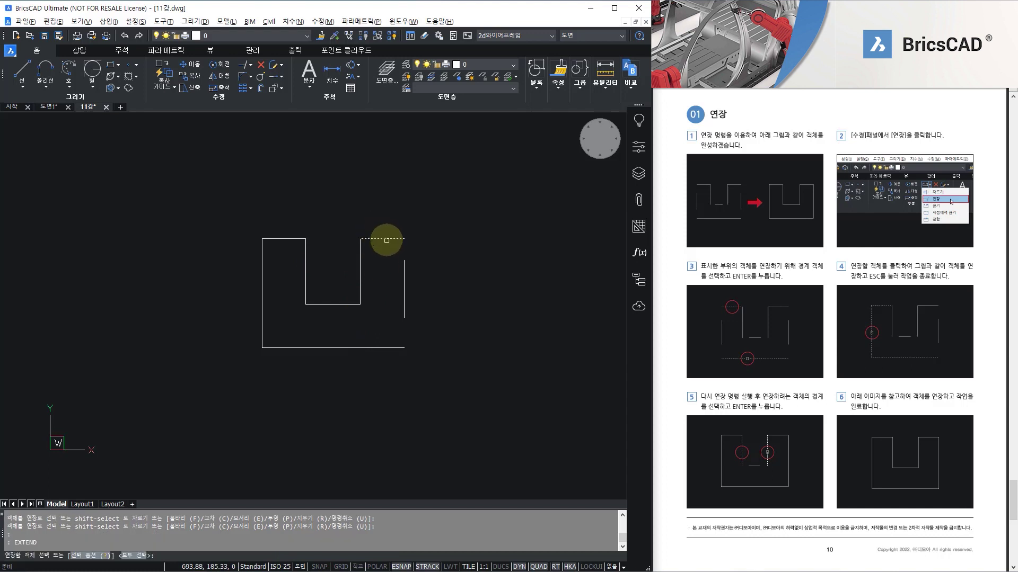
click(386, 239)
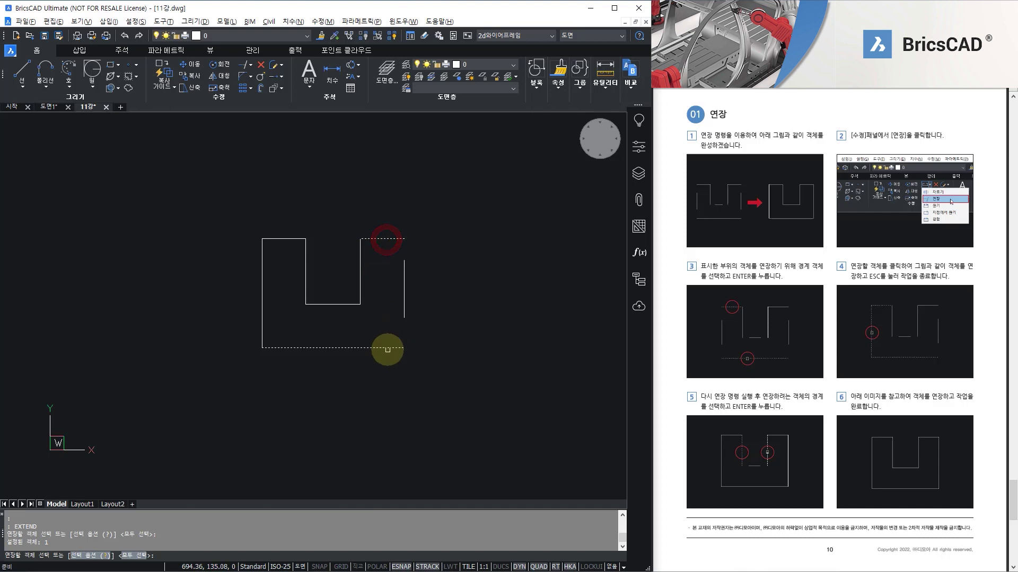
click(387, 348)
key(Return)
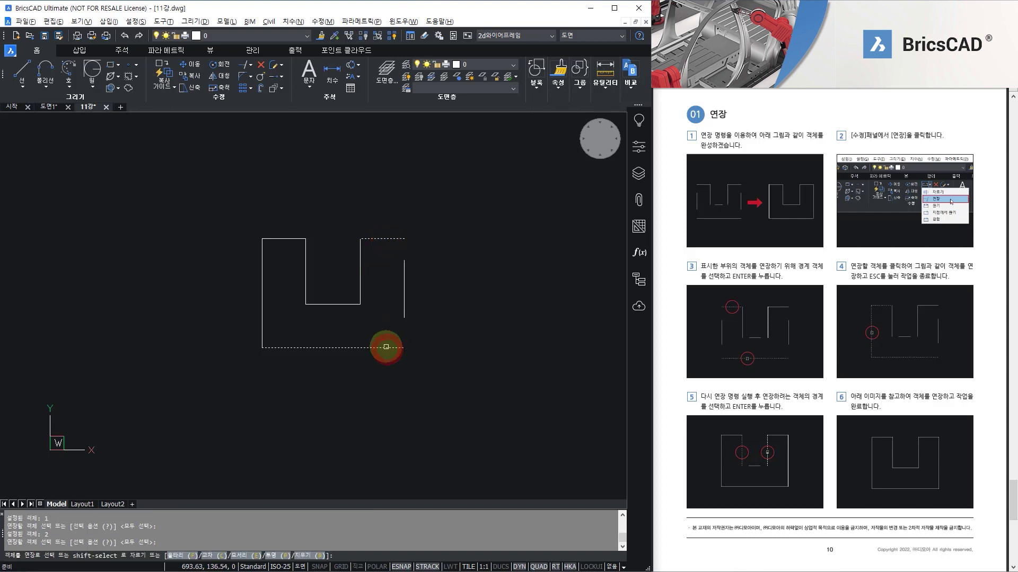
click(403, 273)
click(403, 300)
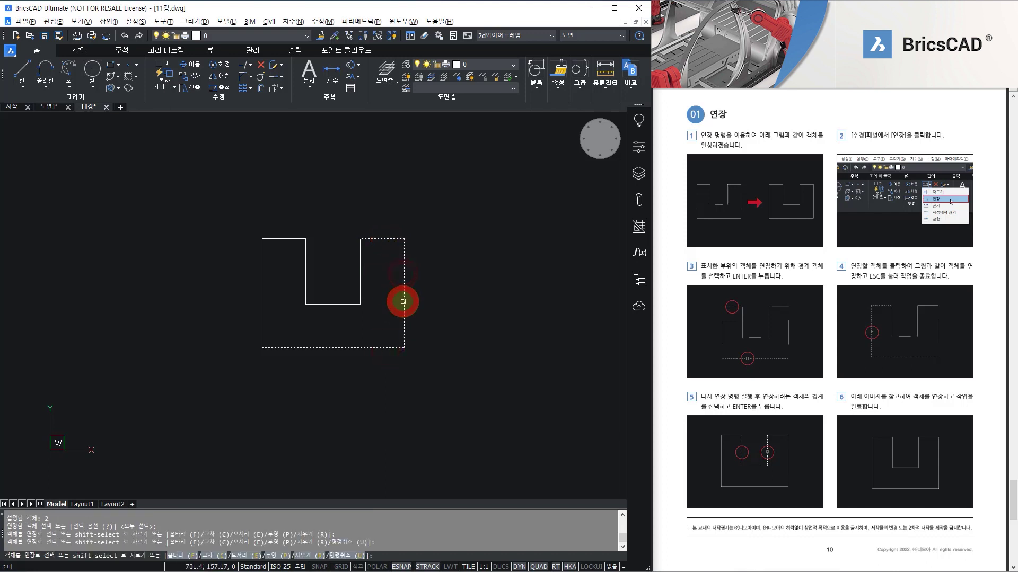
key(Escape)
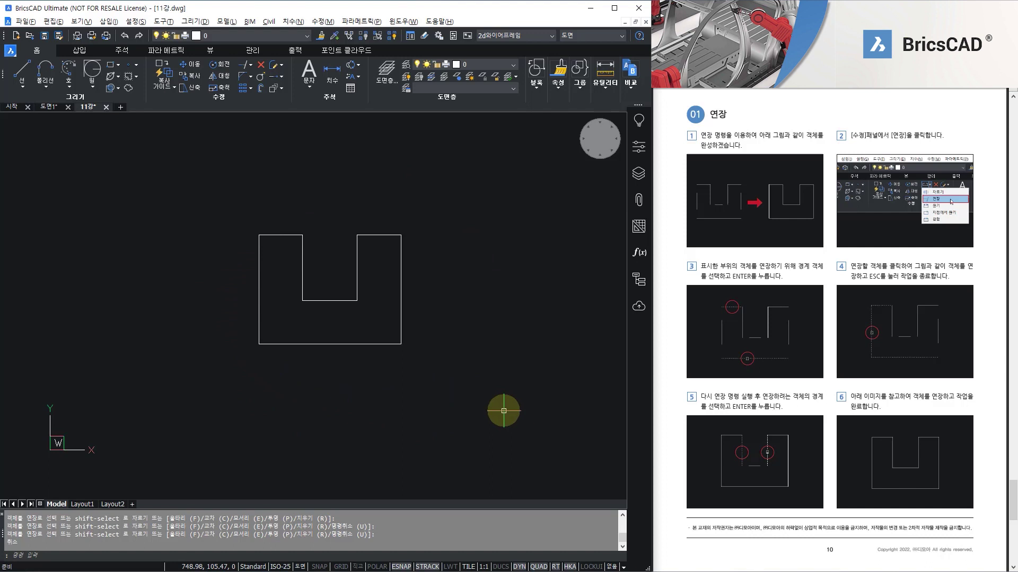
Undo all Extend operations on the U-shaped profile back to the original separate lines
key(ctrl+z)
key(ctrl+z)
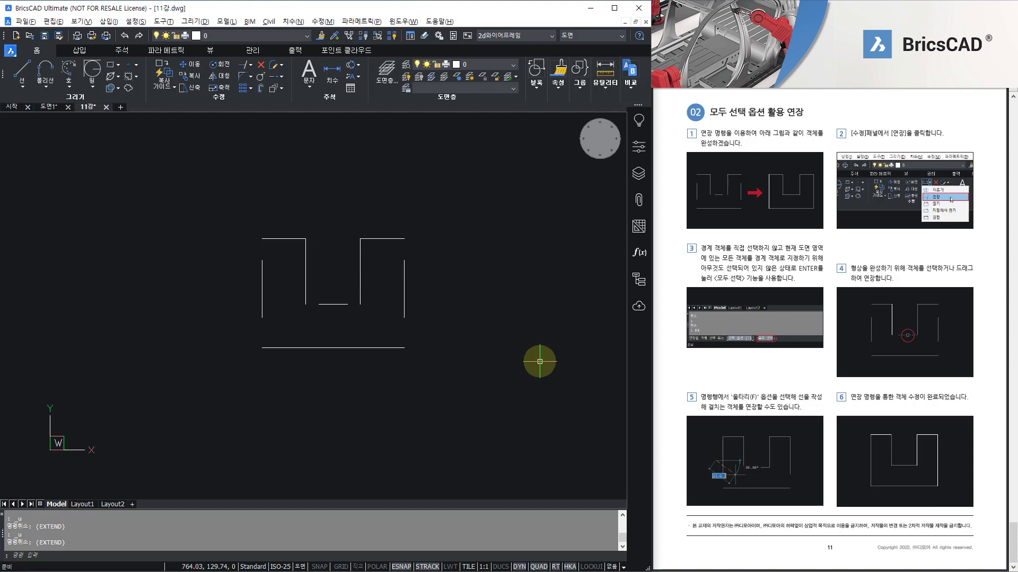
Start Extend with all objects as boundaries and extend both ends of the short middle horizontal line to the inner verticals
click(249, 64)
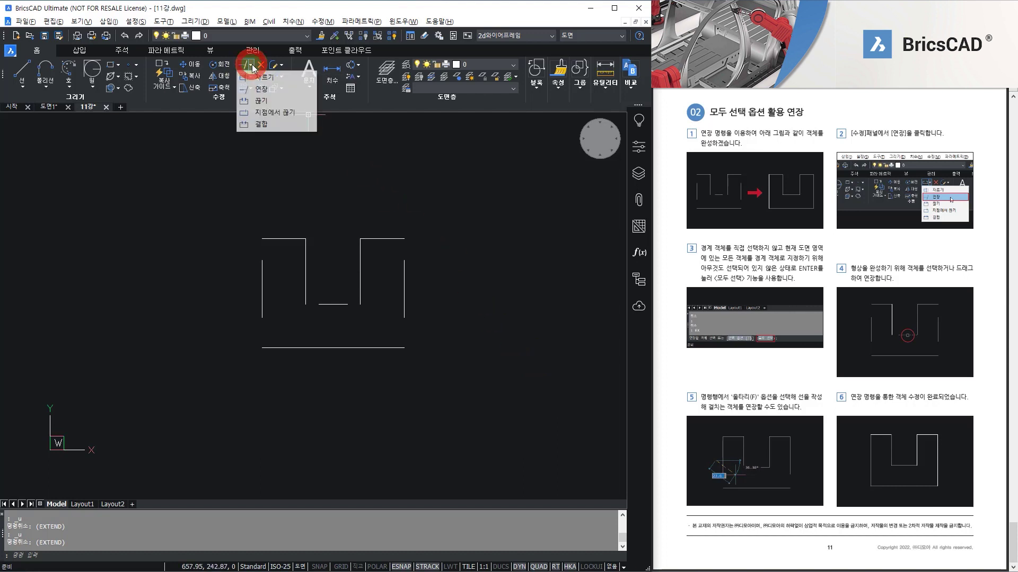
click(260, 91)
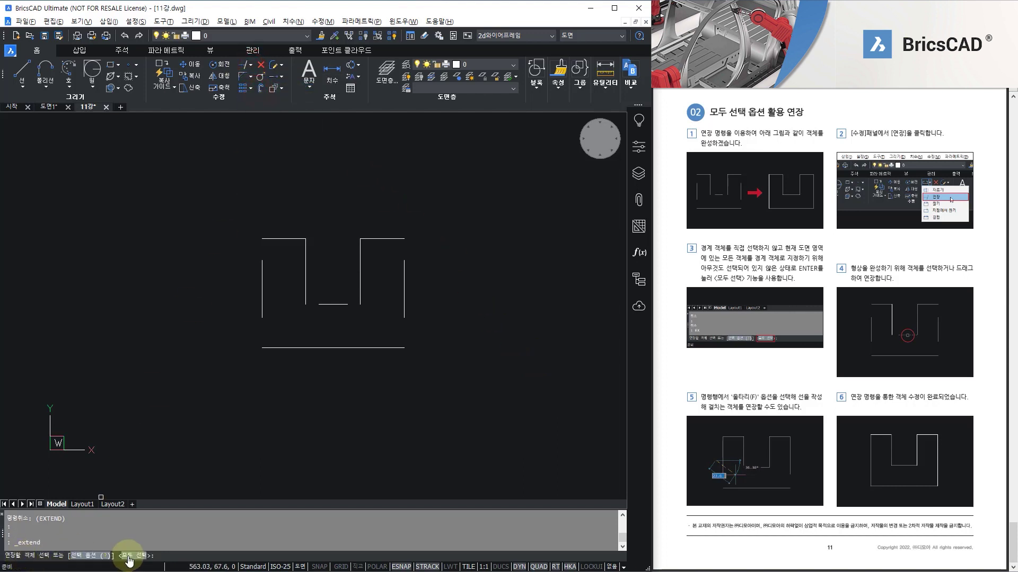
click(174, 557)
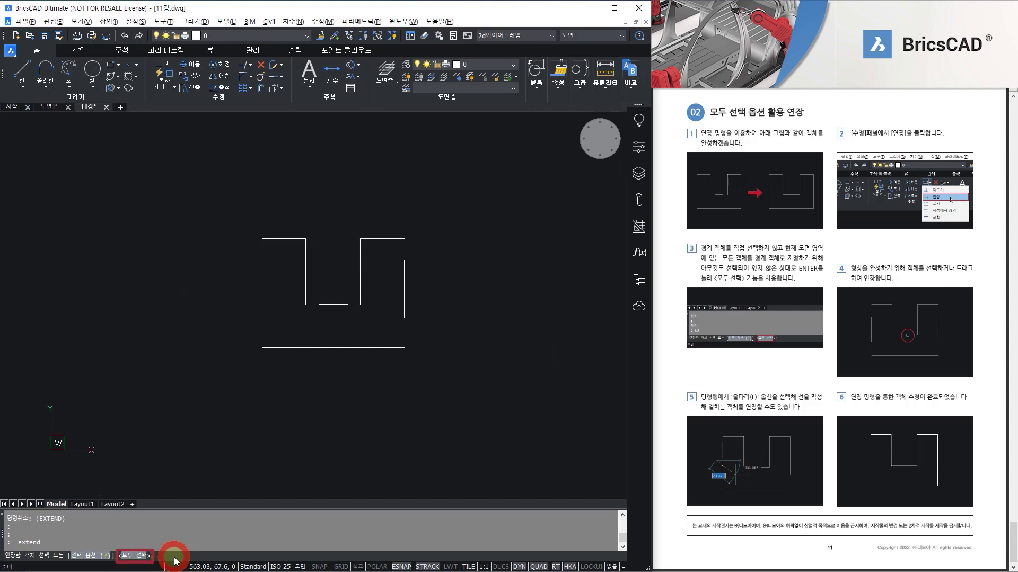
key(Return)
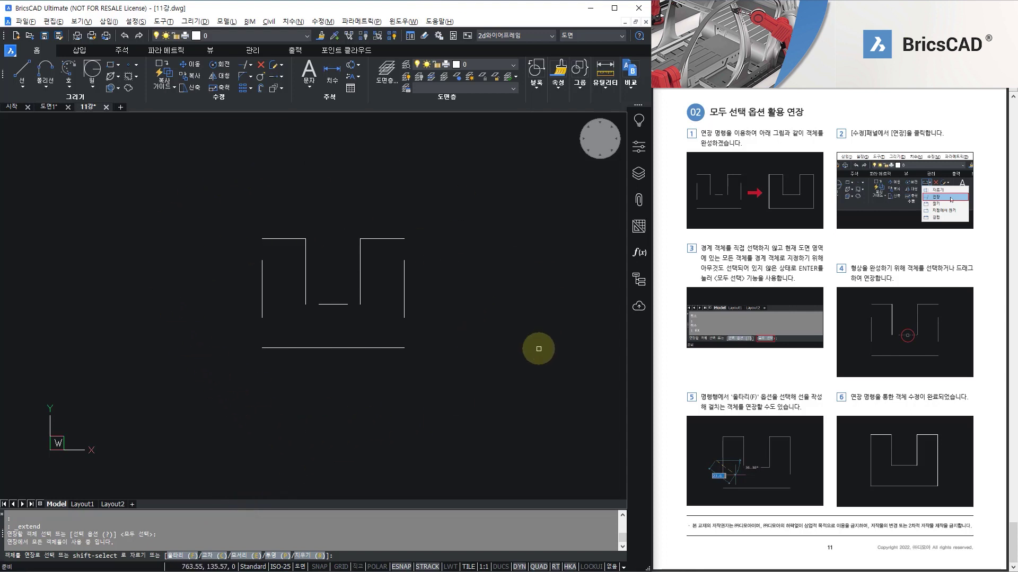
click(328, 306)
click(331, 304)
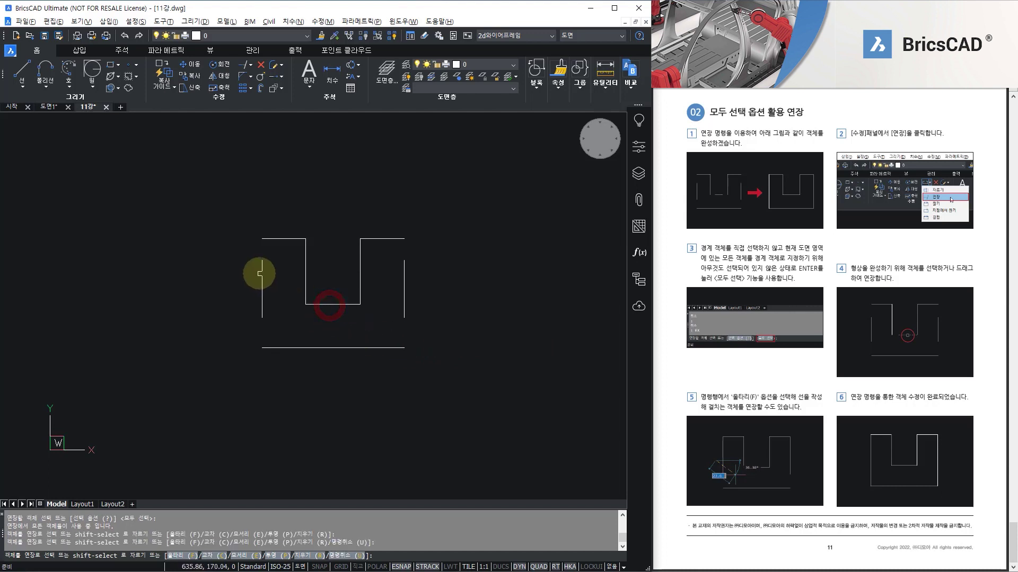
Extend the left and right outer vertical lines to the upper and bottom horizontal lines and end the Extend command
click(261, 273)
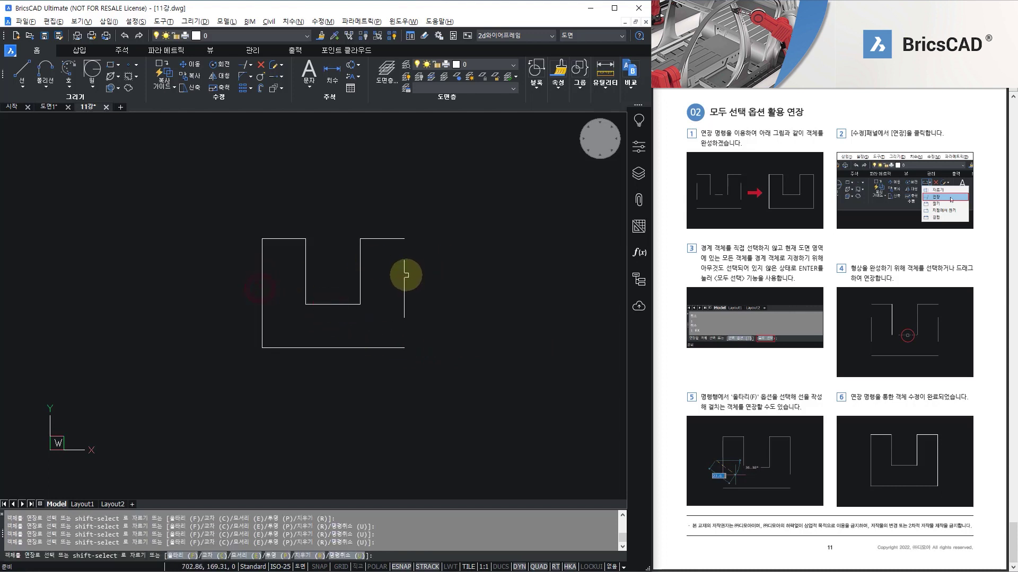
click(404, 294)
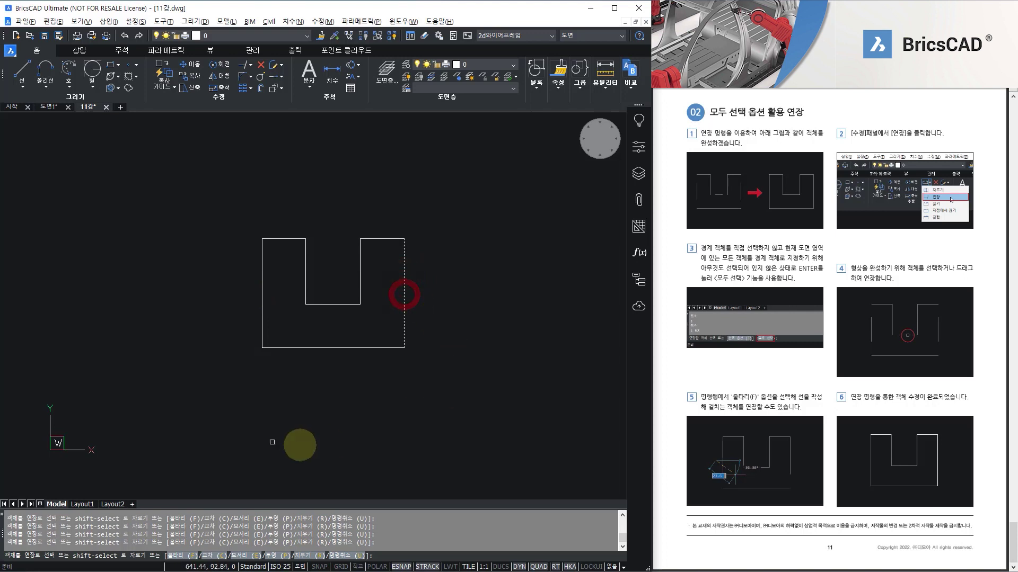
right_click(444, 385)
key(Escape)
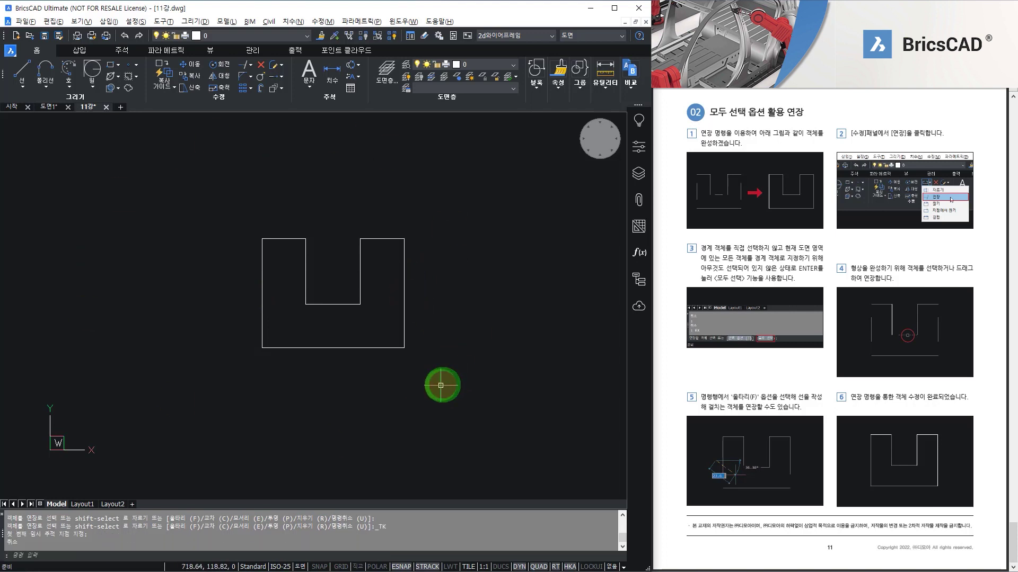